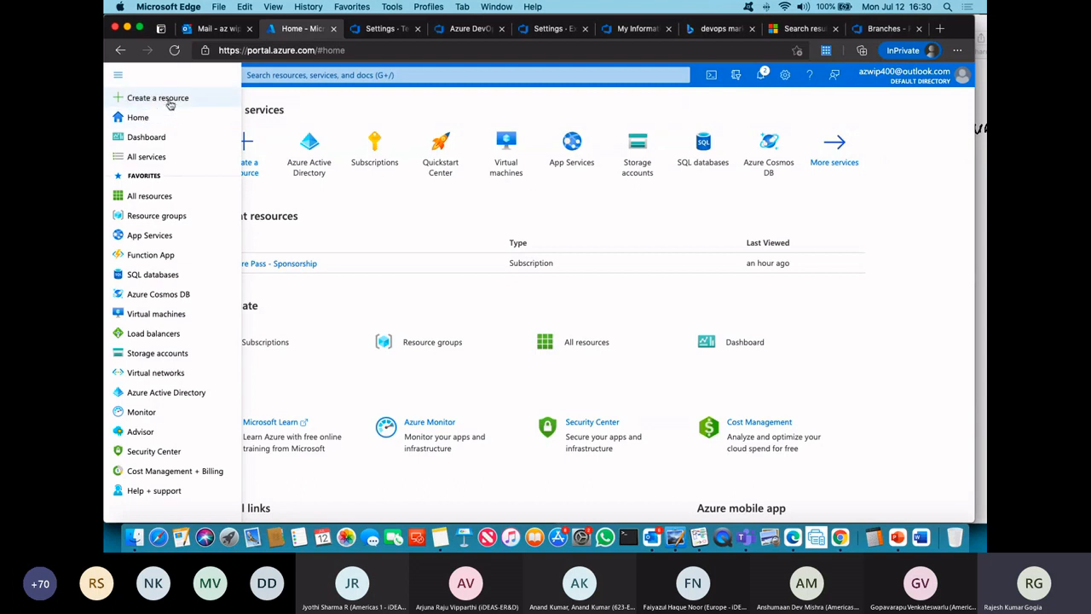
- Start creating a new resource and search the full Marketplace for Visual Studio
{"action": "left_click", "coordinate": [169, 101]}
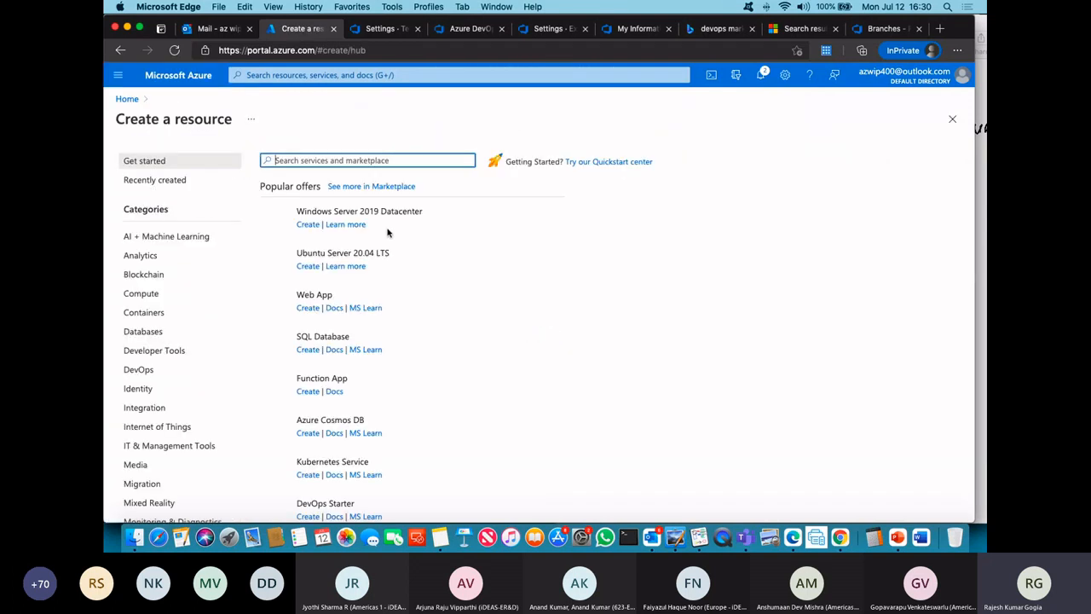
{"action": "left_click", "coordinate": [365, 190]}
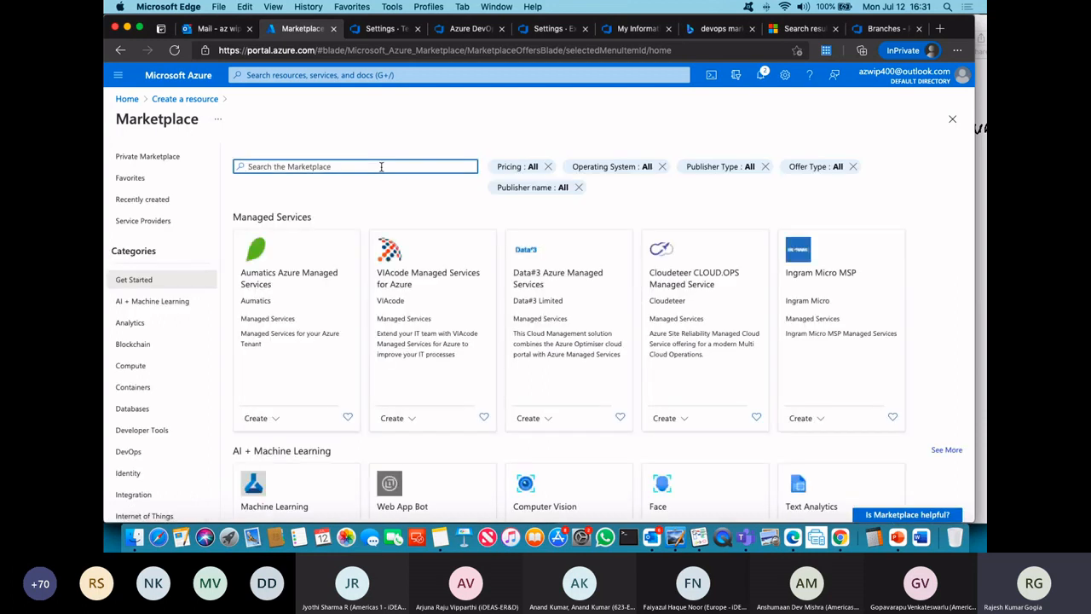
{"action": "type", "text": "visual s"}
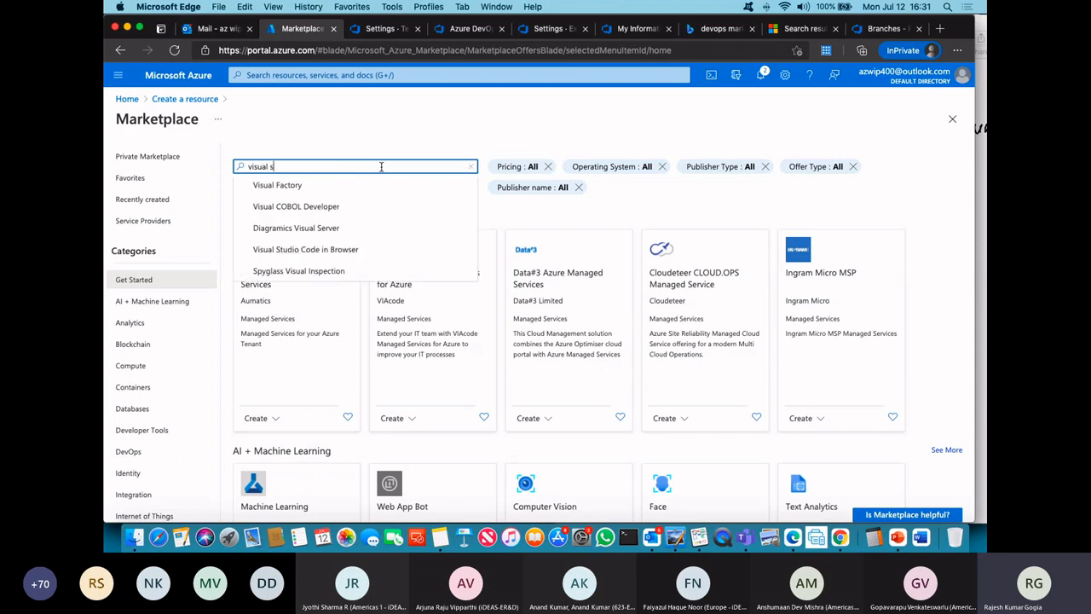
{"action": "type", "text": "tudion"}
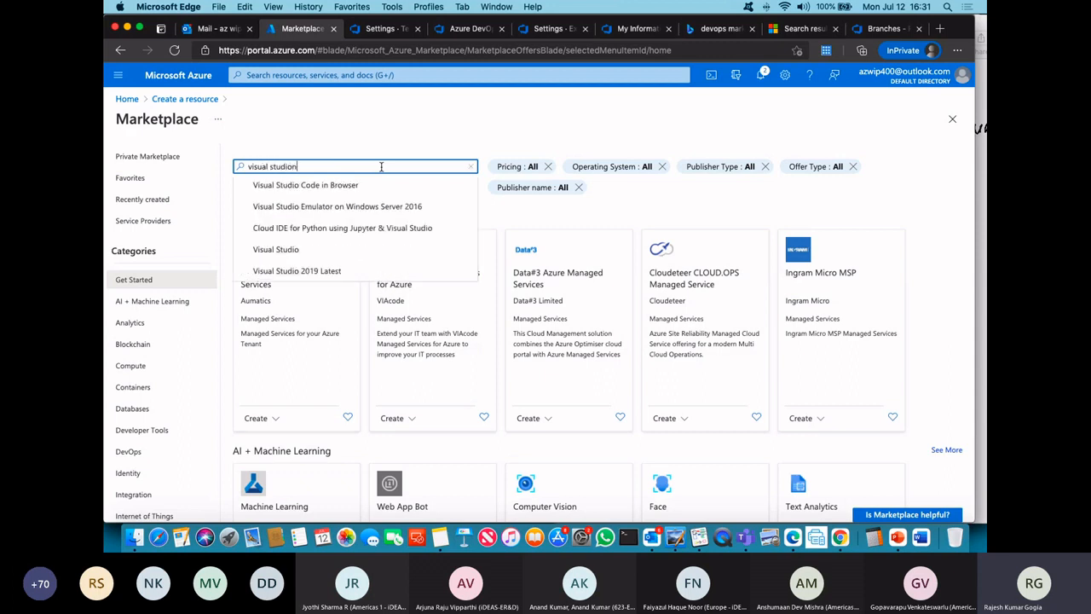
{"action": "left_click", "coordinate": [274, 249]}
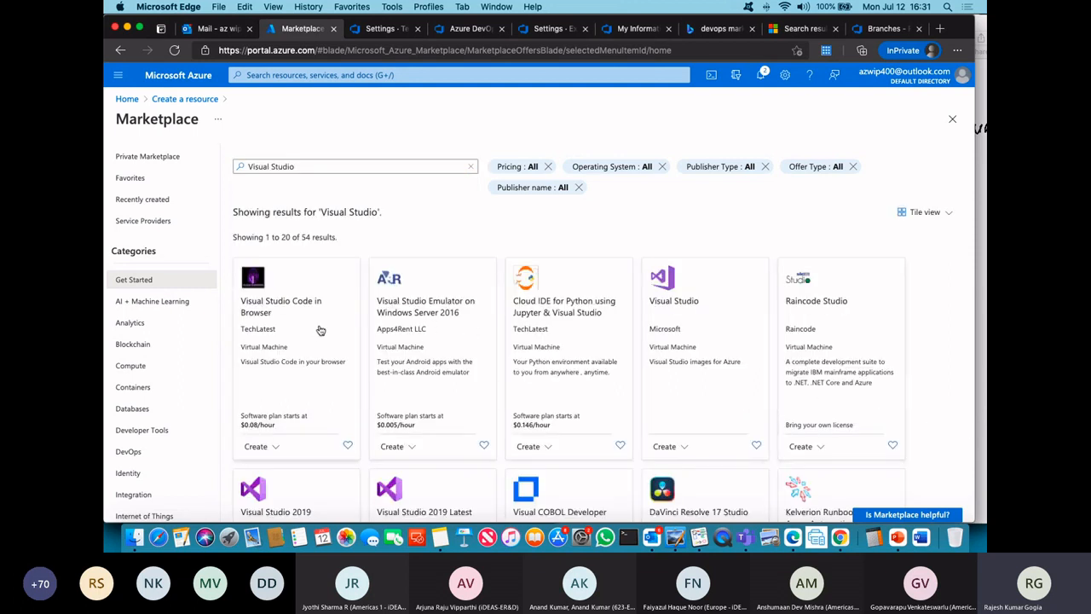
- Browse the Visual Studio offers, inspect the available plans of Microsoft's Visual Studio 2019 offer, and return to the results
{"action": "scroll", "coordinate": [328, 329], "scroll_direction": "down", "scroll_amount": 5}
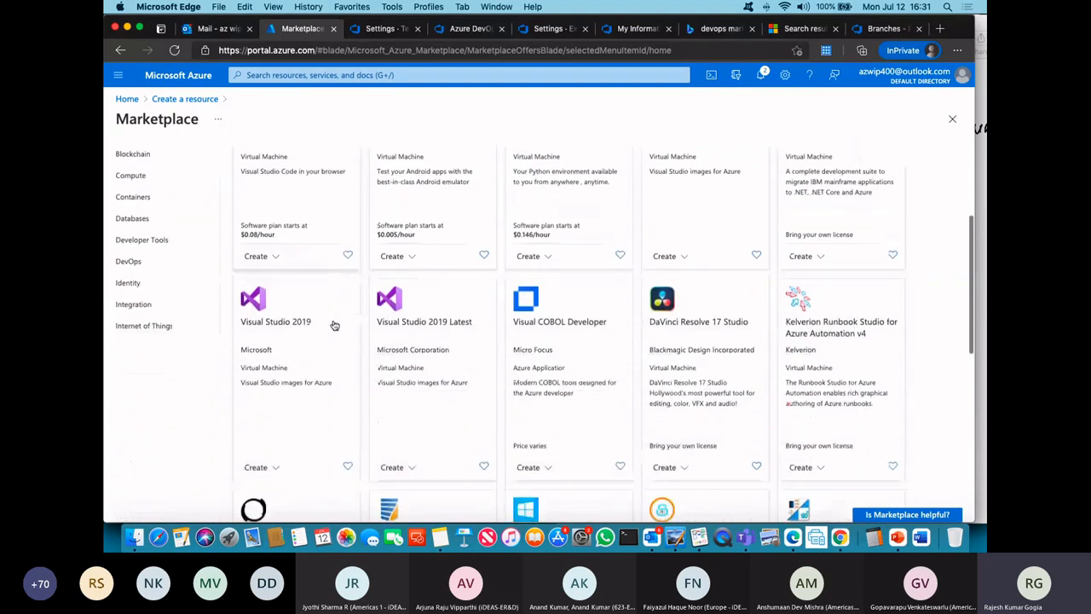
{"action": "scroll", "coordinate": [334, 326], "scroll_direction": "down", "scroll_amount": 1}
{"action": "scroll", "coordinate": [334, 326], "scroll_direction": "up", "scroll_amount": 3}
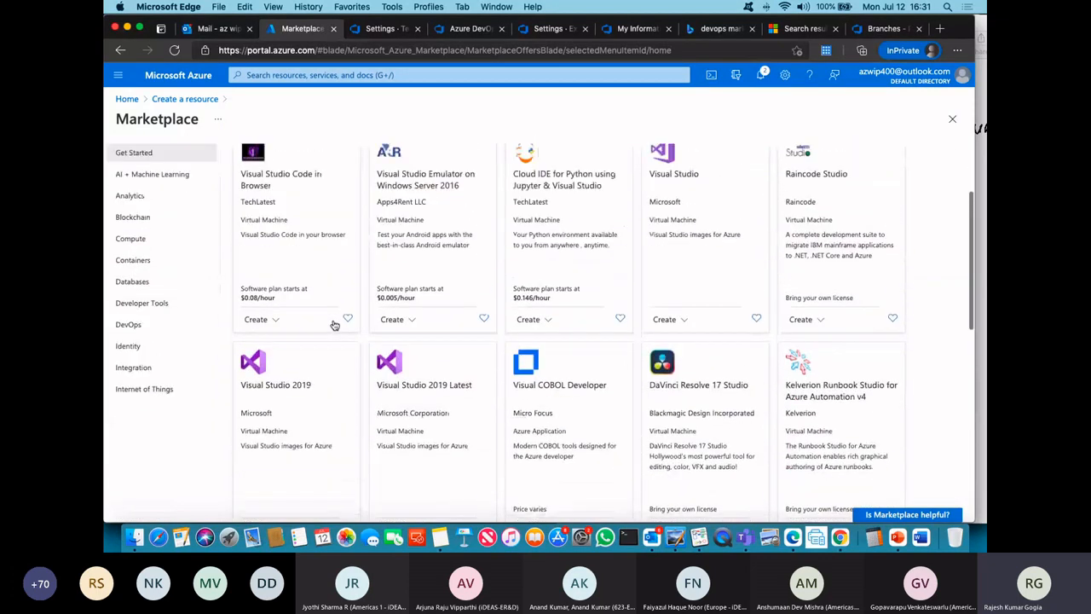
{"action": "scroll", "coordinate": [334, 325], "scroll_direction": "up", "scroll_amount": 2}
{"action": "scroll", "coordinate": [334, 325], "scroll_direction": "down", "scroll_amount": 4}
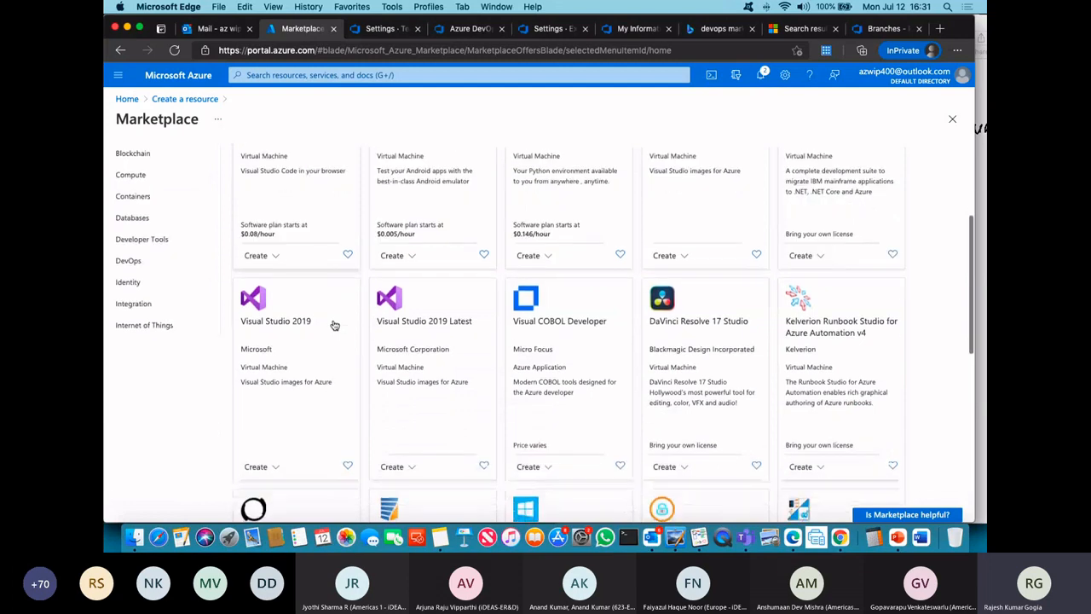
{"action": "left_click", "coordinate": [335, 318]}
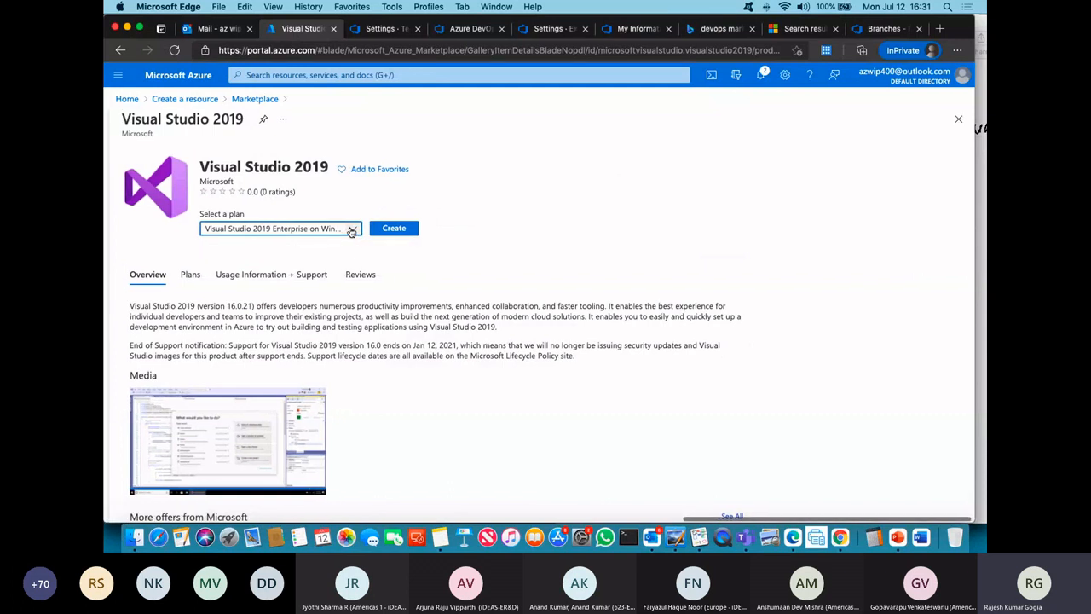
{"action": "left_click", "coordinate": [349, 230]}
{"action": "left_click", "coordinate": [478, 207]}
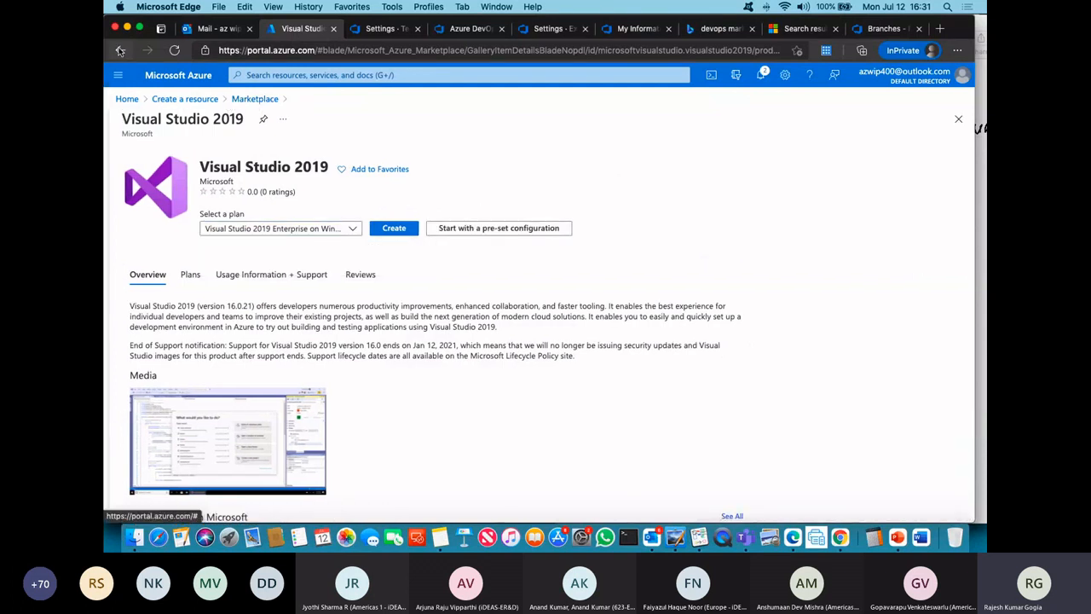
{"action": "left_click", "coordinate": [261, 100]}
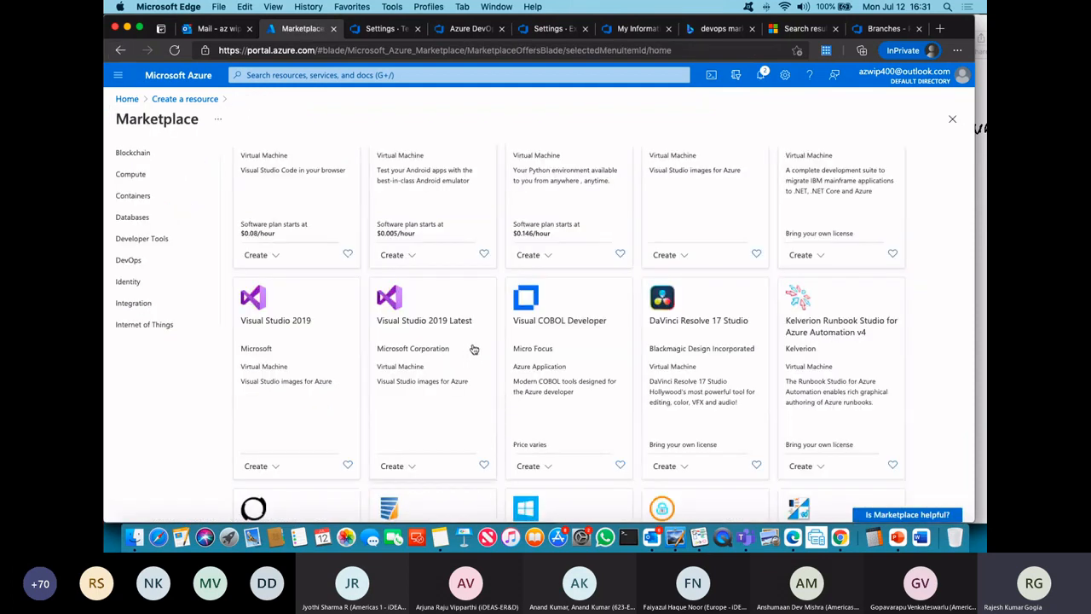
- Start creating a virtual machine from Microsoft's Visual Studio offer with the plan Visual Studio Community 2017 on Windows 10 Enterprise N (x64)
{"action": "scroll", "coordinate": [520, 353], "scroll_direction": "up", "scroll_amount": 3}
{"action": "scroll", "coordinate": [522, 352], "scroll_direction": "up", "scroll_amount": 3}
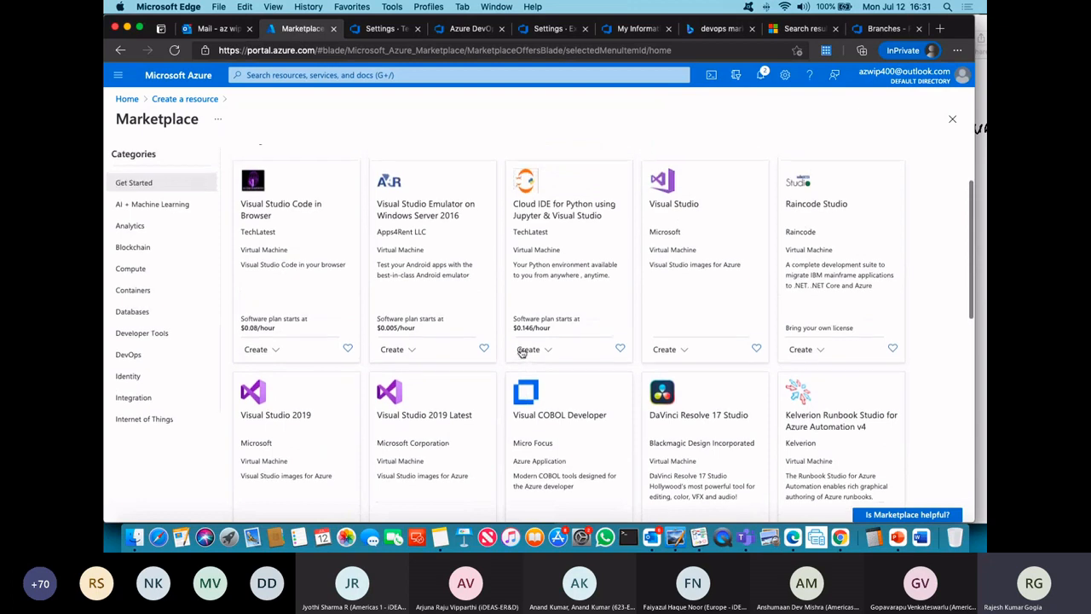
{"action": "left_click", "coordinate": [704, 298]}
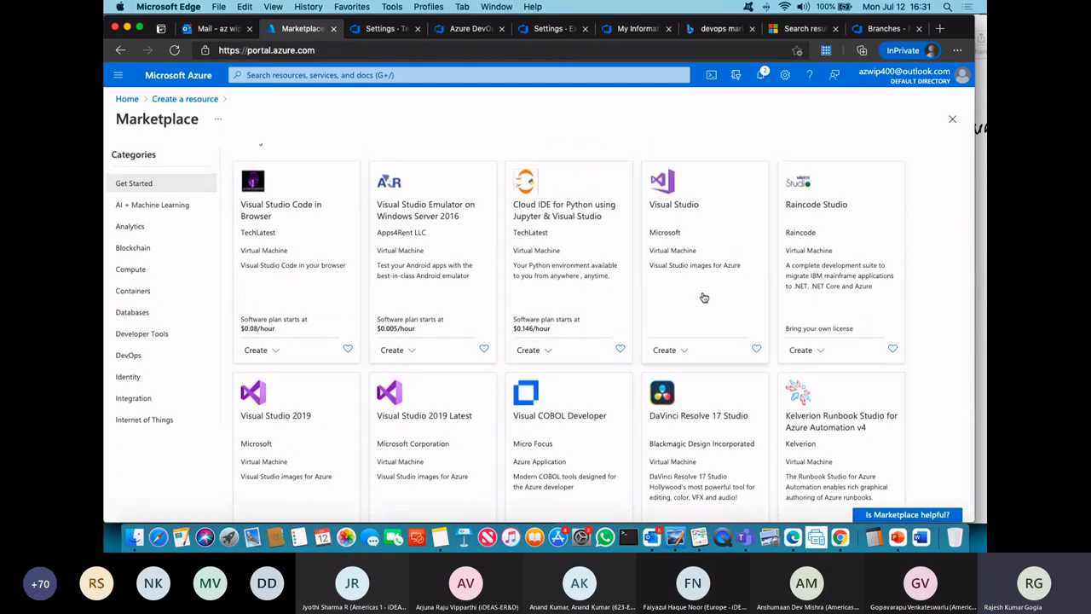
{"action": "left_click", "coordinate": [300, 230]}
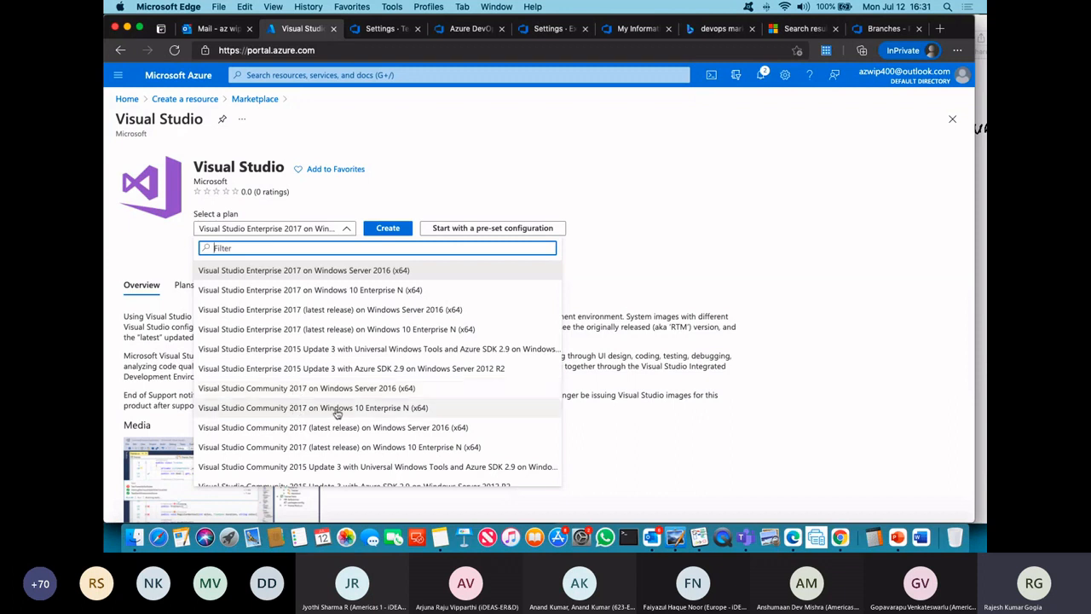
{"action": "scroll", "coordinate": [337, 414], "scroll_direction": "down", "scroll_amount": 1}
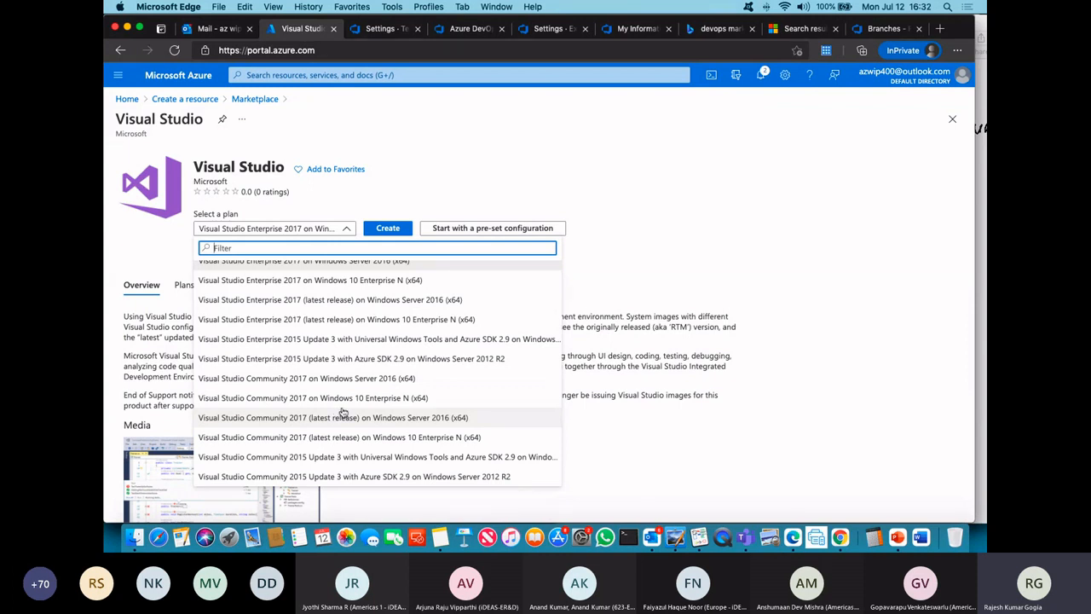
{"action": "left_click", "coordinate": [266, 398]}
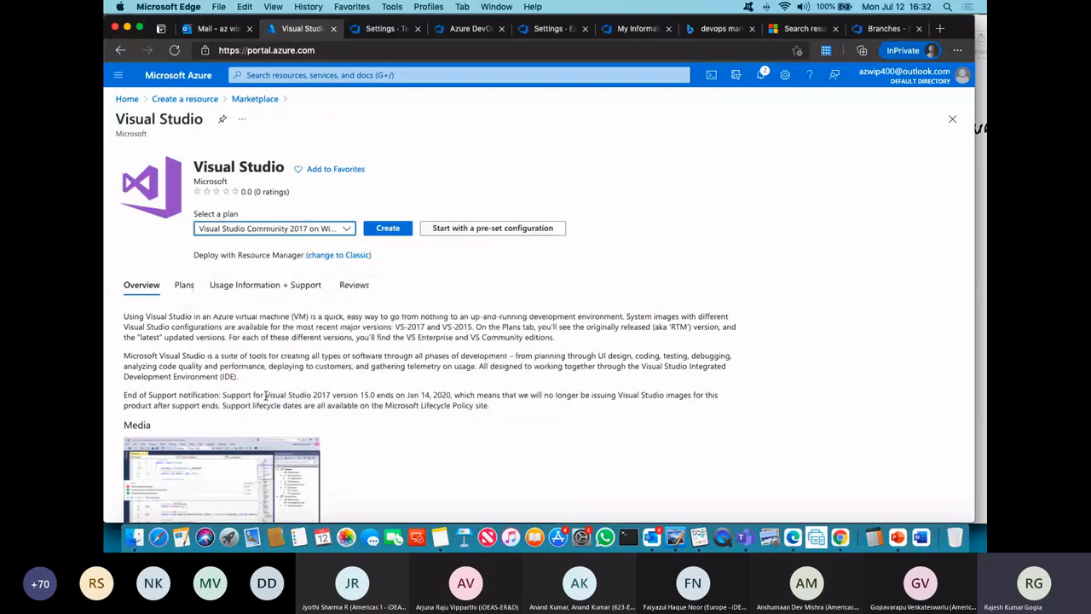
{"action": "left_click", "coordinate": [393, 233]}
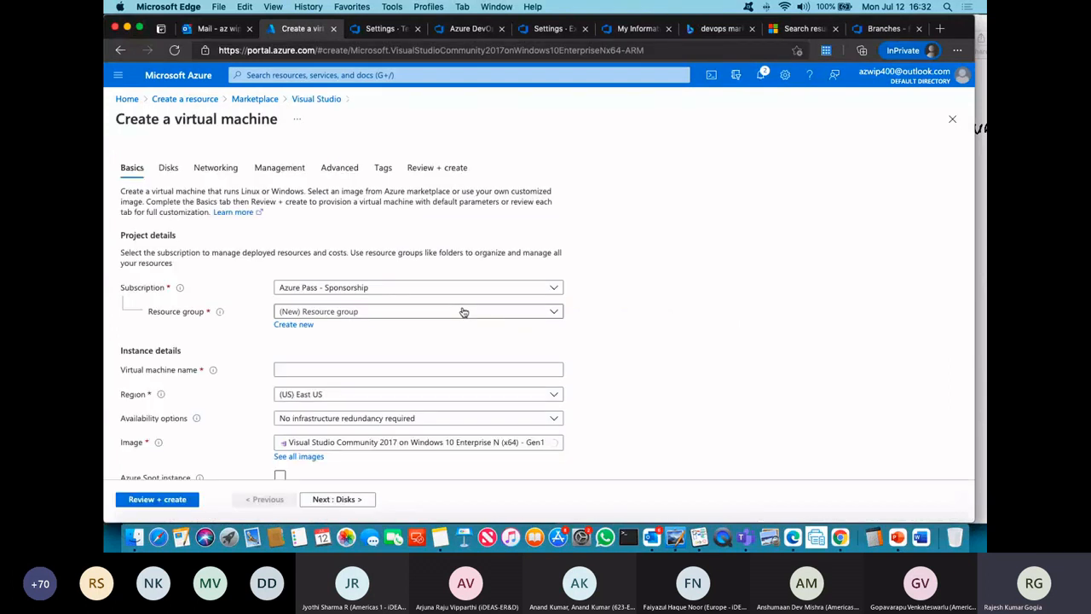
- Create a new resource group named VSDemo for the virtual machine
{"action": "left_click", "coordinate": [295, 326]}
{"action": "type", "text": "VSDemo"}
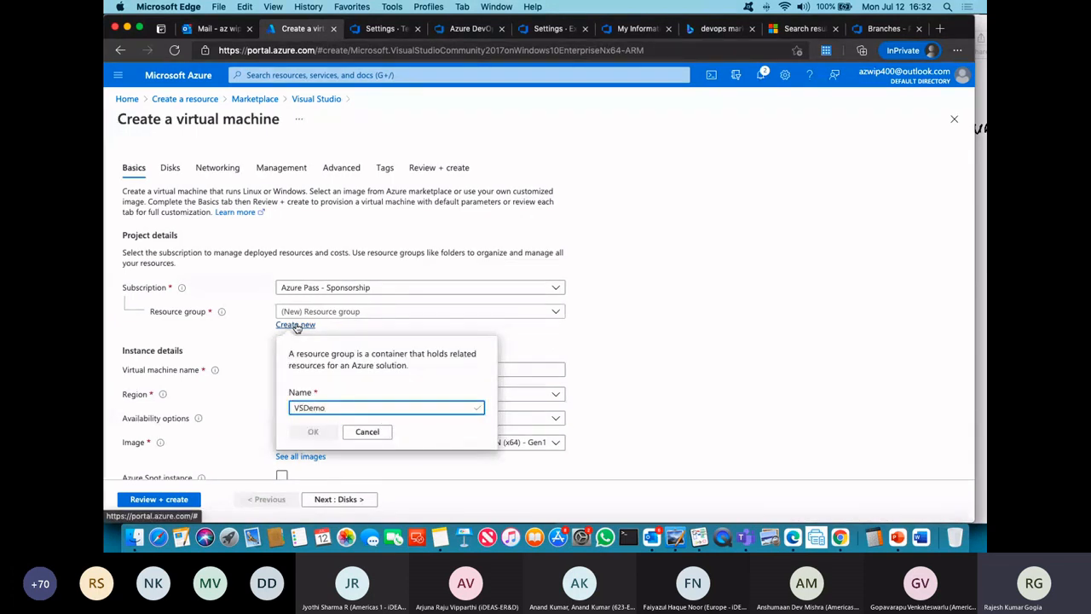
{"action": "left_click", "coordinate": [311, 431]}
{"action": "left_click", "coordinate": [308, 329]}
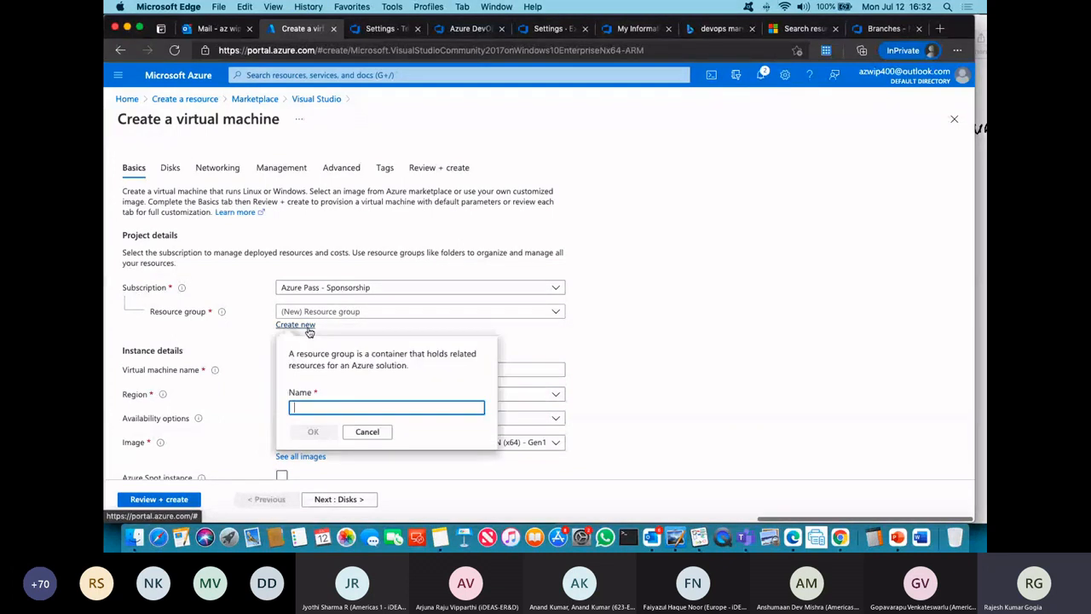
{"action": "type", "text": "VSDemo"}
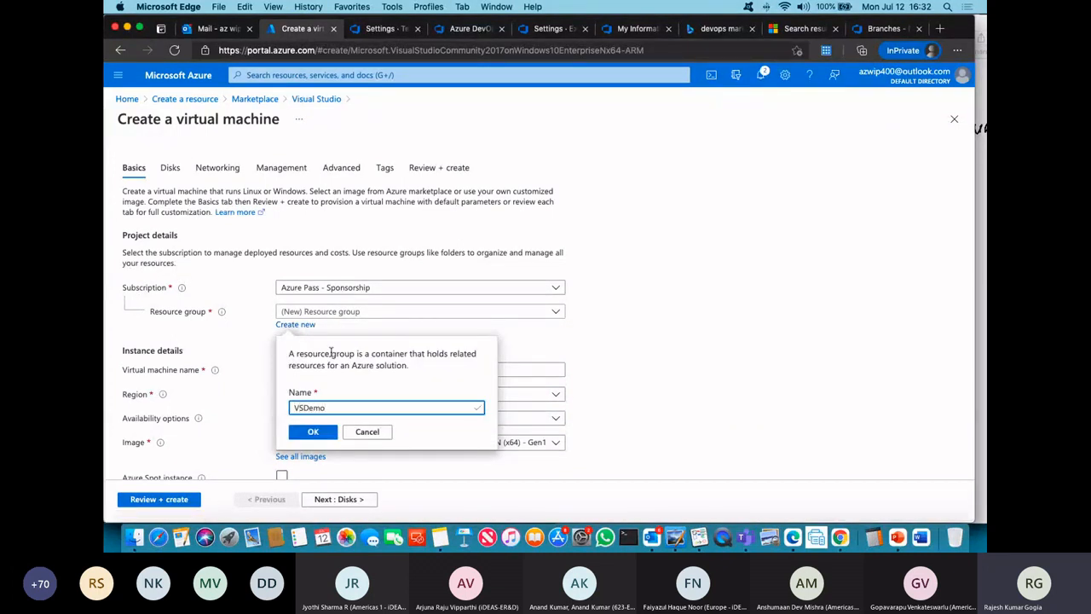
{"action": "left_click", "coordinate": [313, 431]}
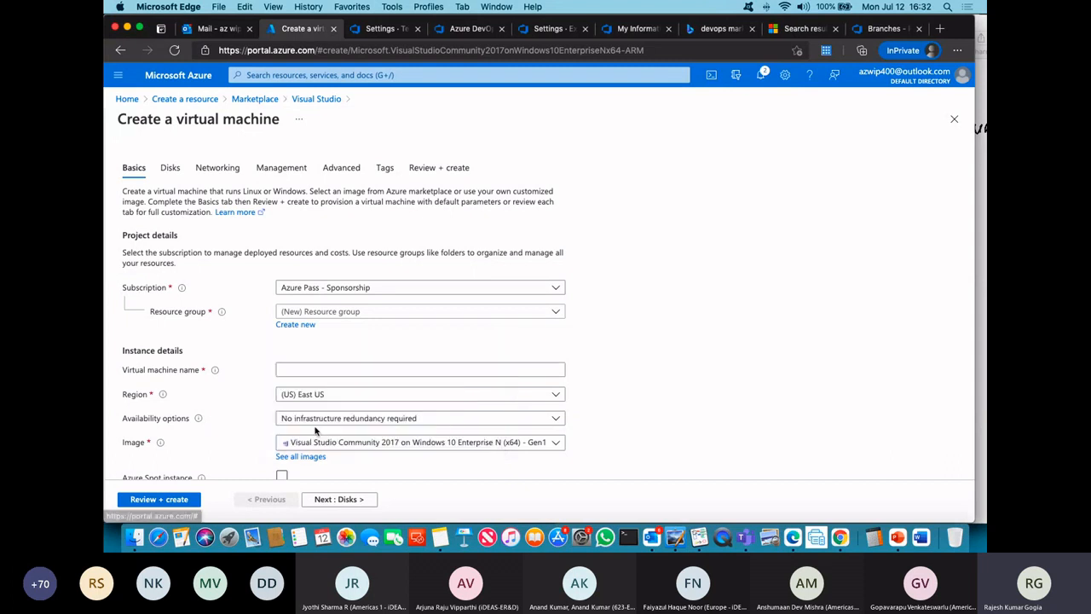
- Name the virtual machine VSDemo and set its region to (US) South Central US
{"action": "left_click", "coordinate": [323, 369]}
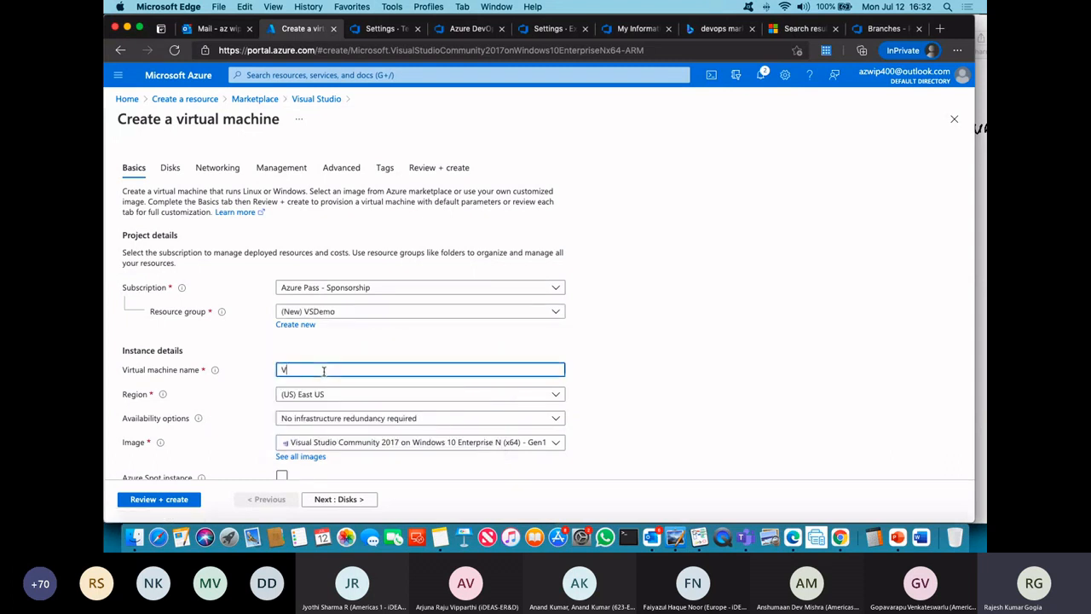
{"action": "type", "text": "VSDemo"}
{"action": "left_click", "coordinate": [397, 394]}
{"action": "left_click", "coordinate": [326, 181]}
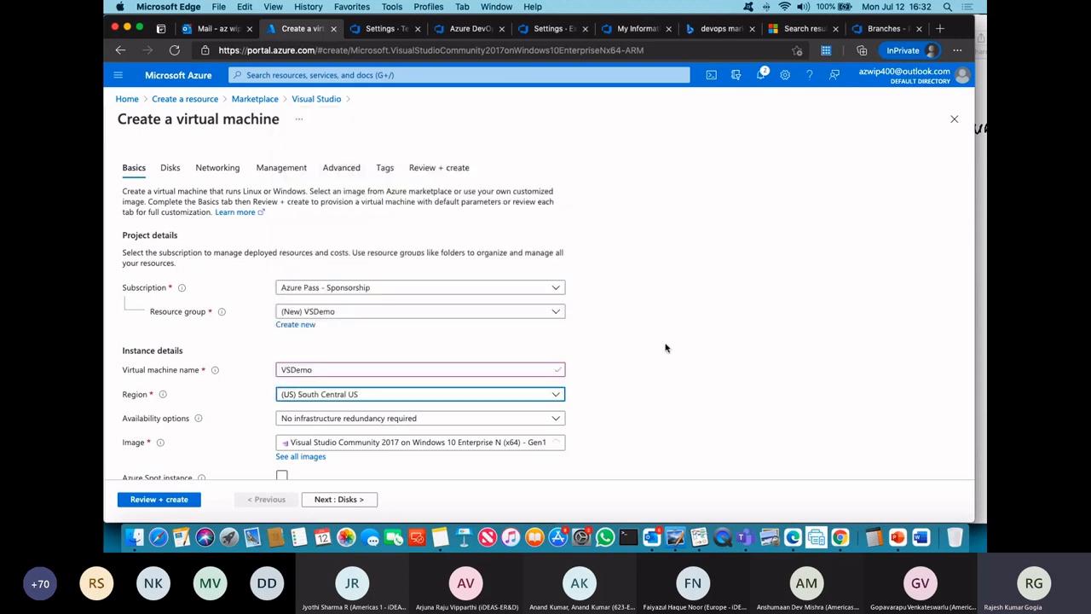
- Set the virtual machine's size to DS1_v2 from the full list of sizes
{"action": "scroll", "coordinate": [632, 381], "scroll_direction": "down", "scroll_amount": 3}
{"action": "scroll", "coordinate": [633, 381], "scroll_direction": "down", "scroll_amount": 1}
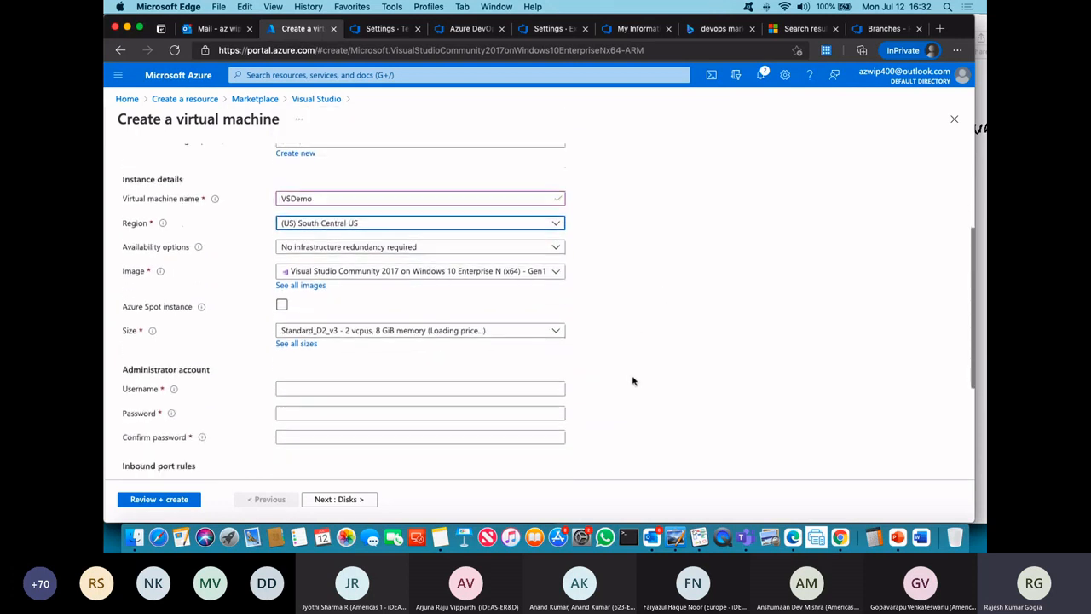
{"action": "left_click", "coordinate": [349, 334]}
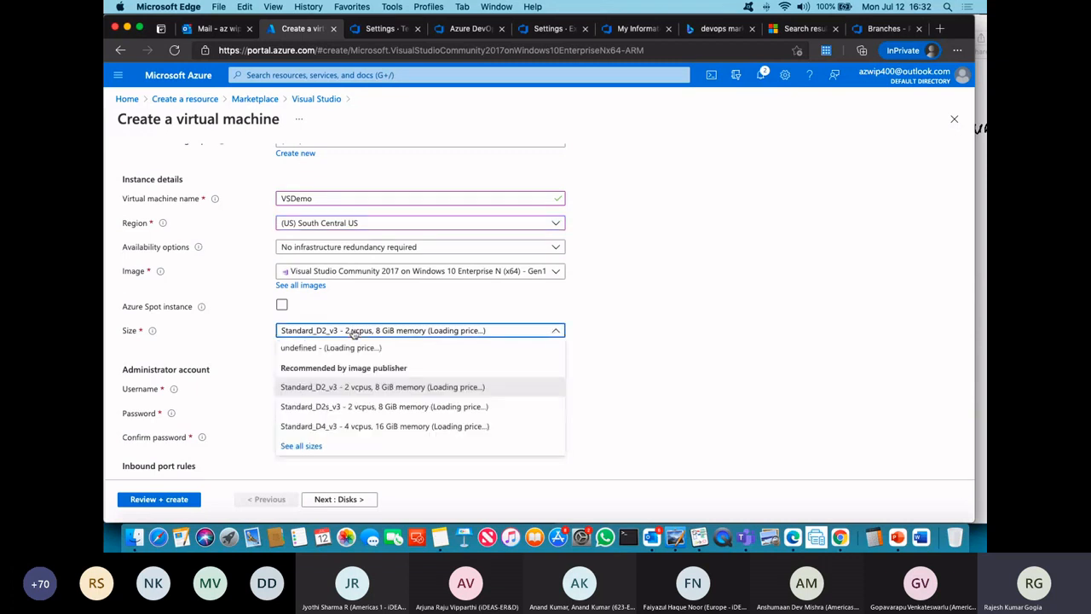
{"action": "left_click", "coordinate": [306, 445]}
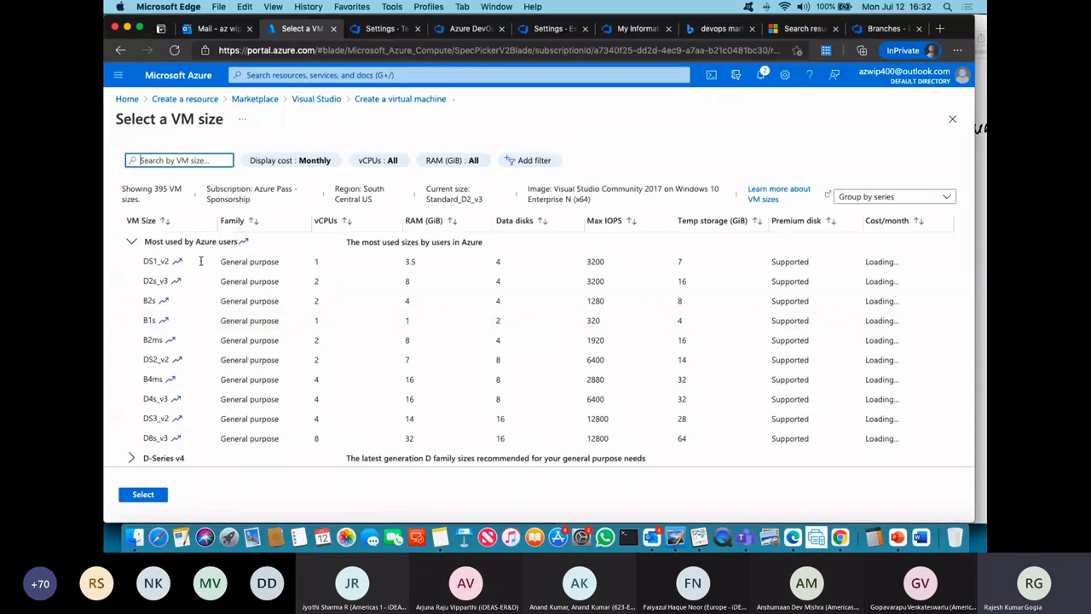
{"action": "left_click", "coordinate": [200, 260]}
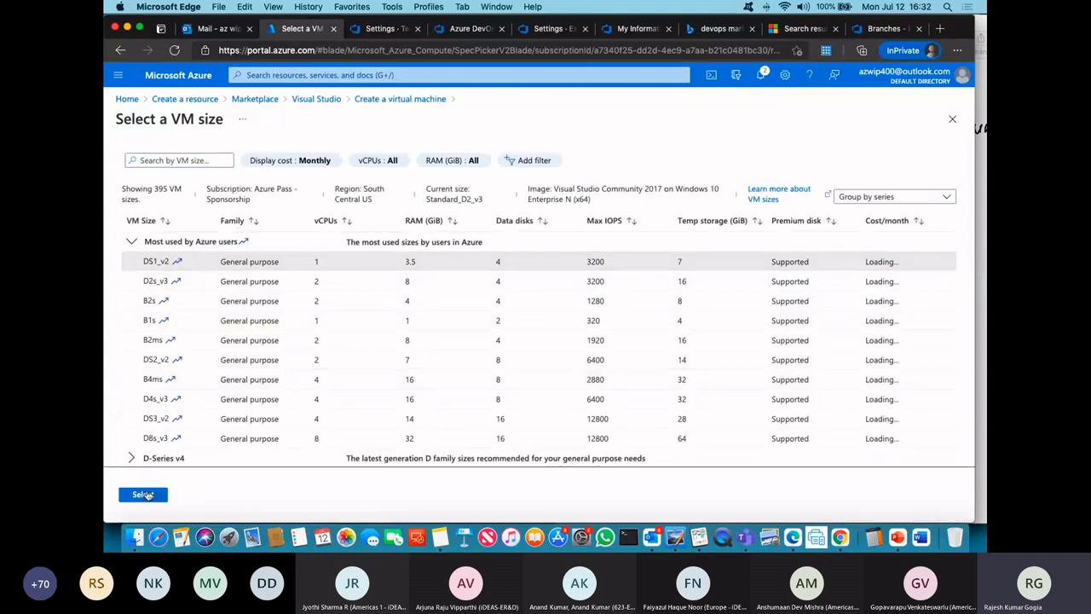
{"action": "left_click", "coordinate": [143, 495]}
- Set the administrator username to vmadmin, and enter and confirm the administrator password
{"action": "left_click", "coordinate": [295, 388]}
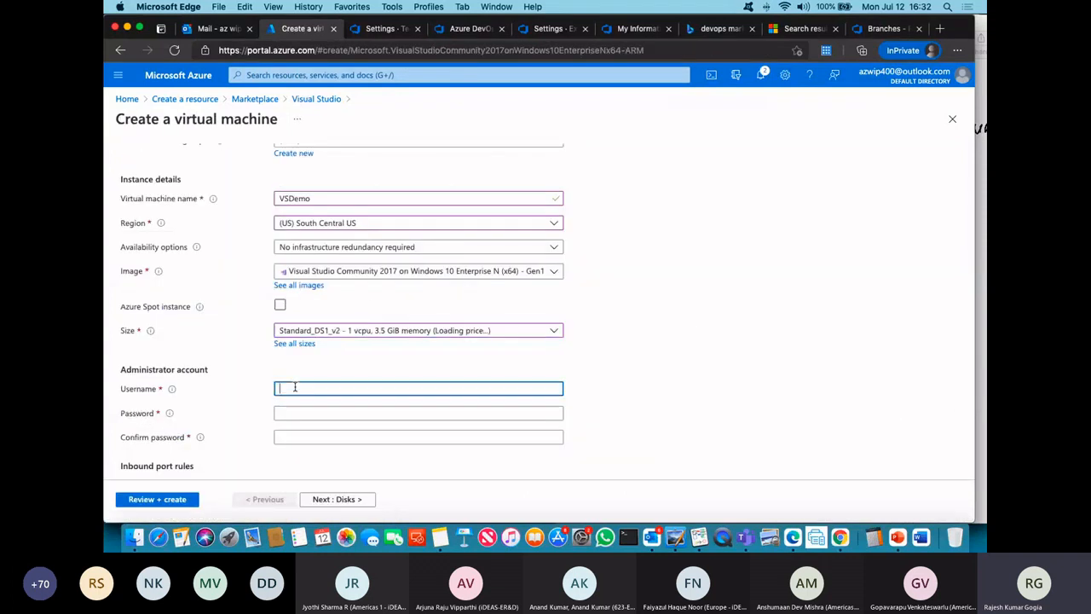
{"action": "type", "text": "vmadmin"}
{"action": "key", "text": "Tab"}
{"action": "type", "text": "P"}
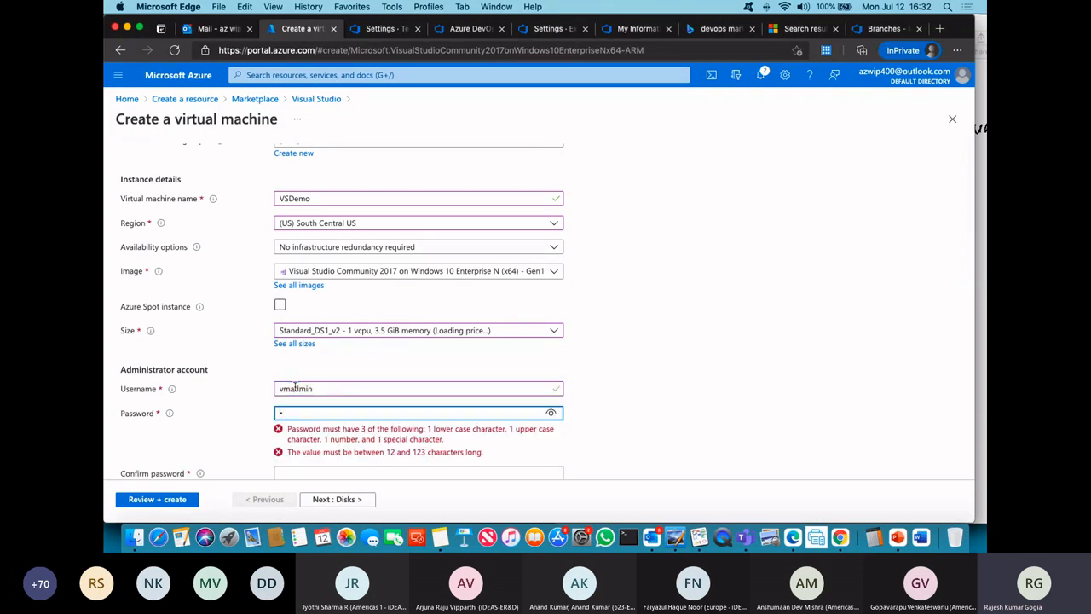
{"action": "type", "text": "•••••"}
{"action": "key", "text": "Tab"}
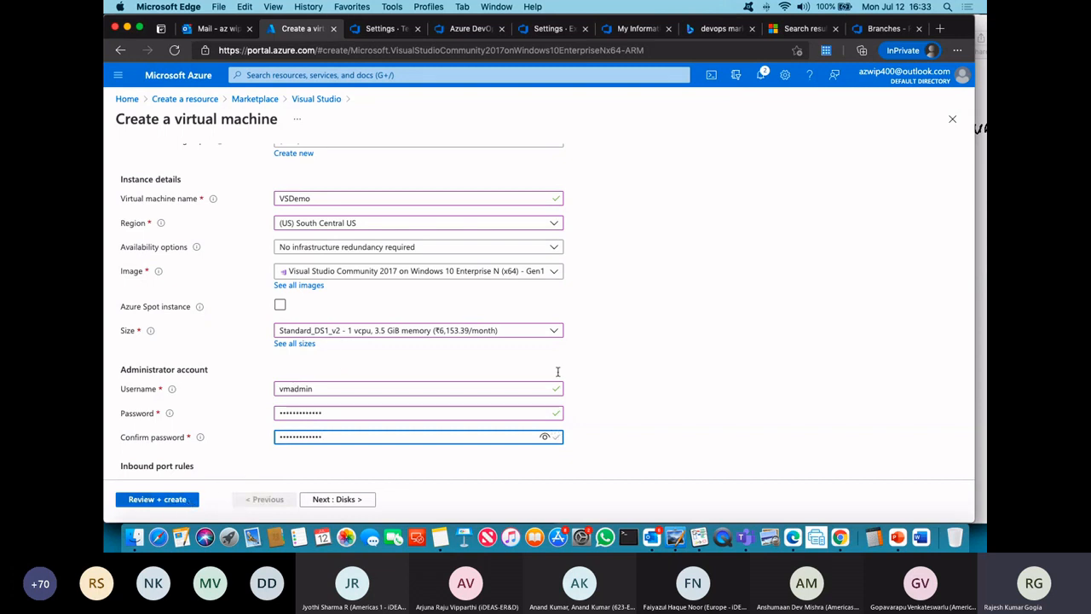
- Check the basic settings, submit the virtual machine configuration for validation, and open the validation details
{"action": "scroll", "coordinate": [653, 348], "scroll_direction": "up", "scroll_amount": 4}
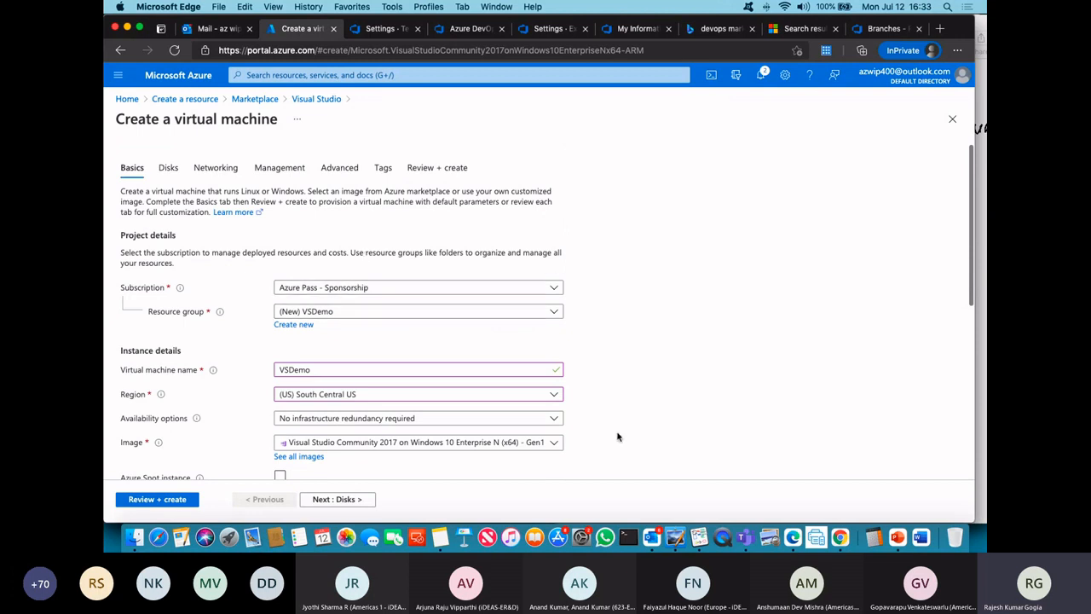
{"action": "scroll", "coordinate": [610, 410], "scroll_direction": "down", "scroll_amount": 5}
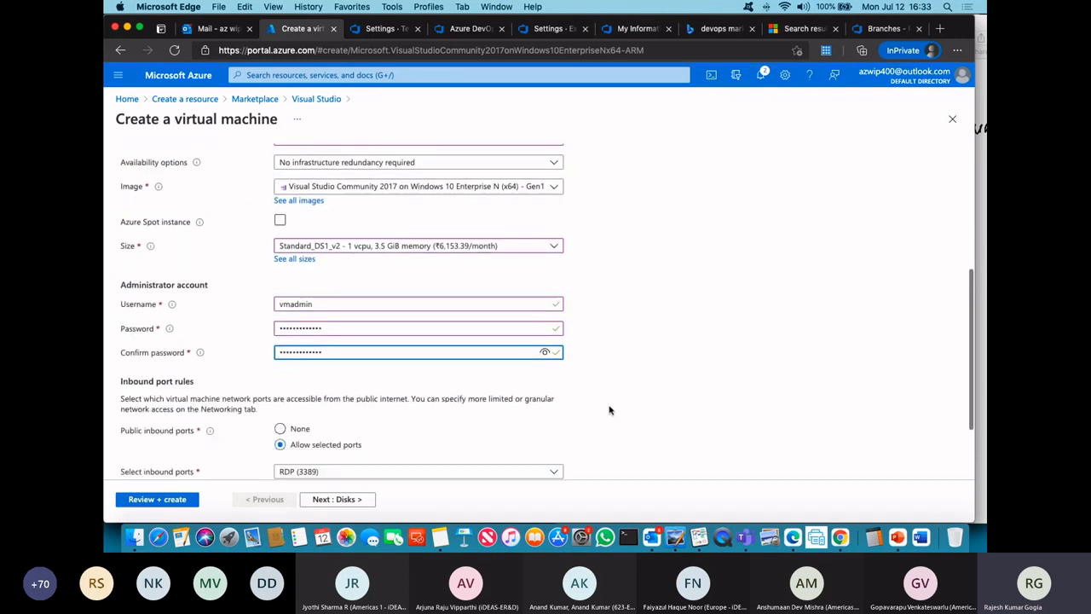
{"action": "scroll", "coordinate": [610, 410], "scroll_direction": "down", "scroll_amount": 1}
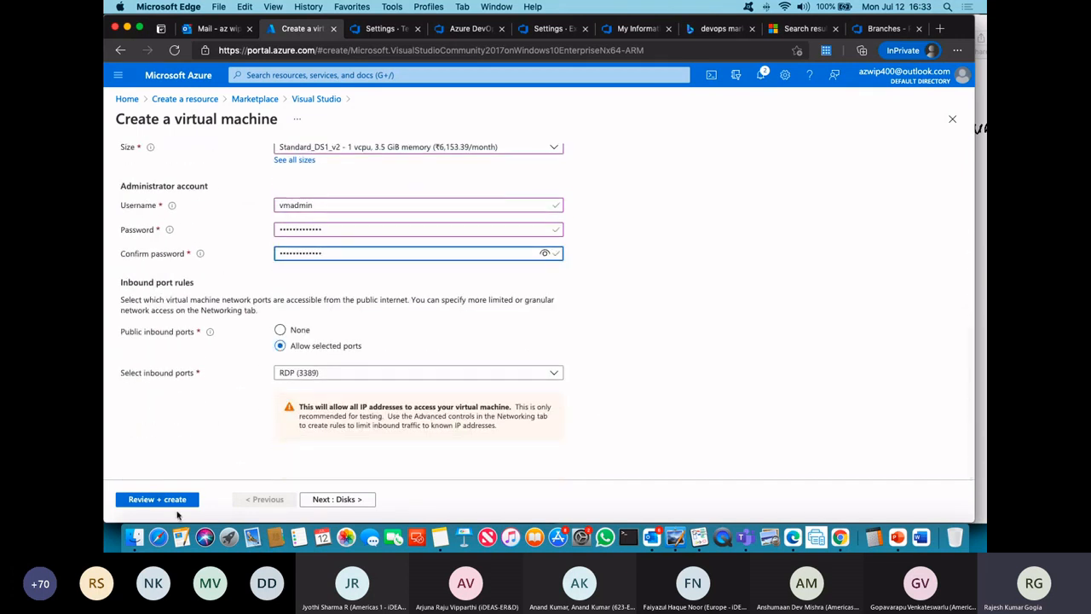
{"action": "left_click", "coordinate": [161, 500]}
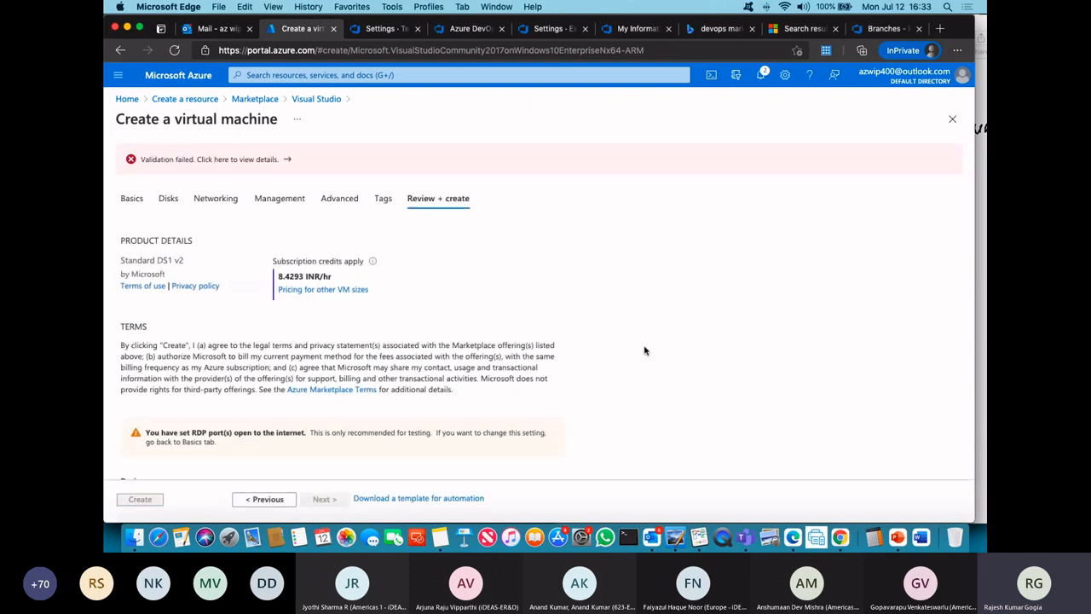
{"action": "left_click", "coordinate": [162, 160]}
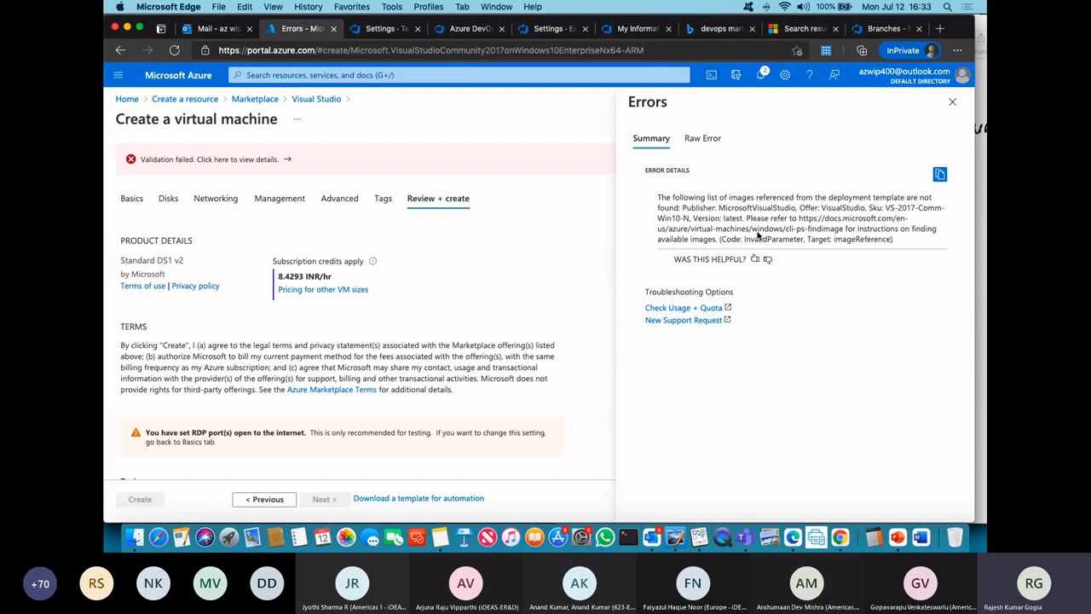
- Leave the current virtual machine configuration and start a new virtual machine from the Virtual machines service
{"action": "left_click", "coordinate": [951, 101]}
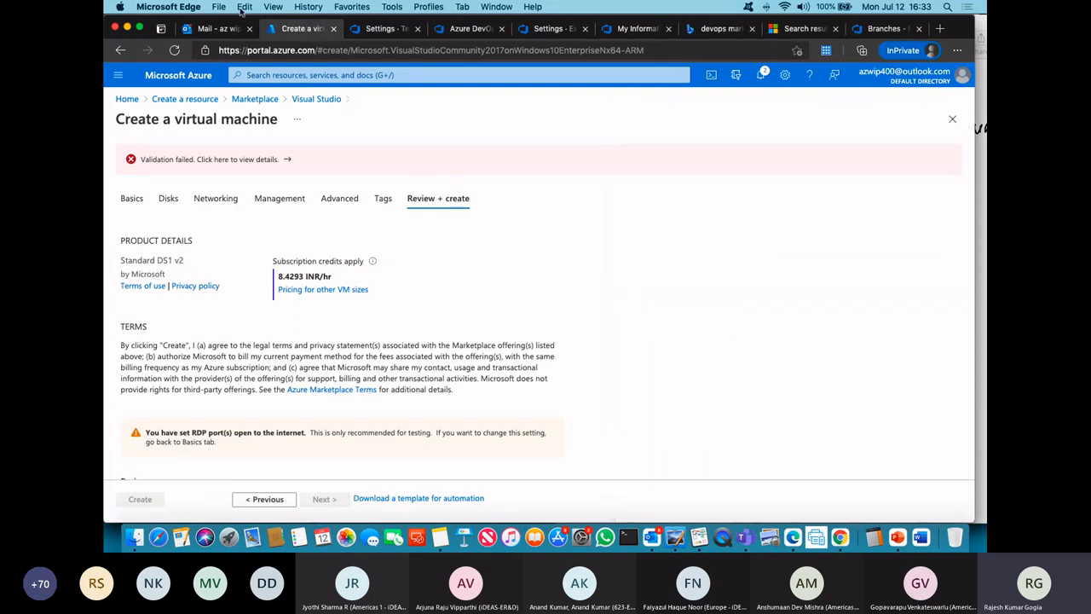
{"action": "left_click", "coordinate": [126, 99]}
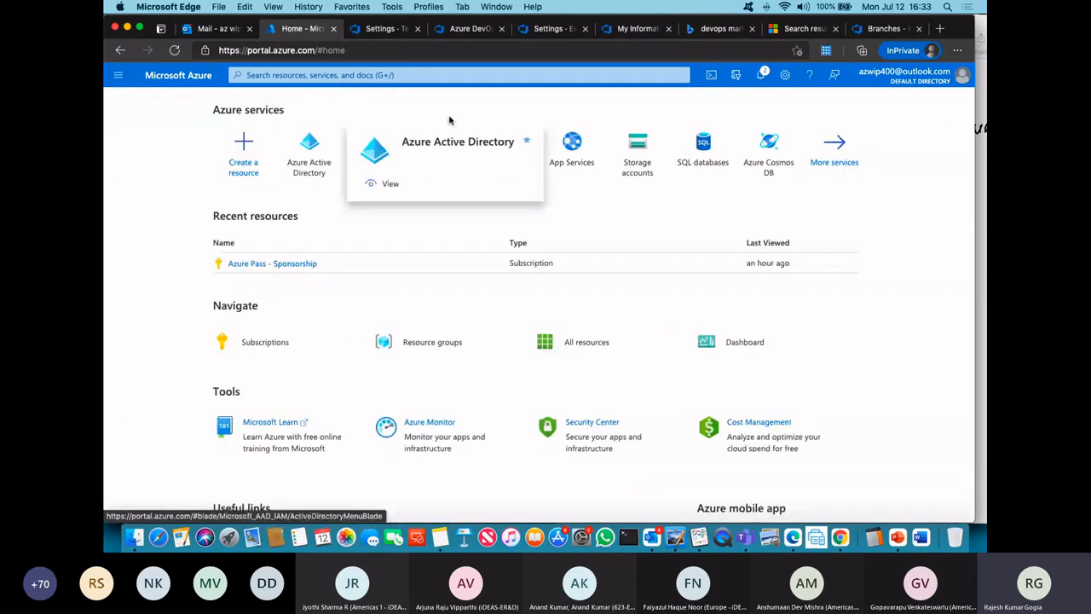
{"action": "scroll", "coordinate": [450, 119], "scroll_direction": "up", "scroll_amount": 2}
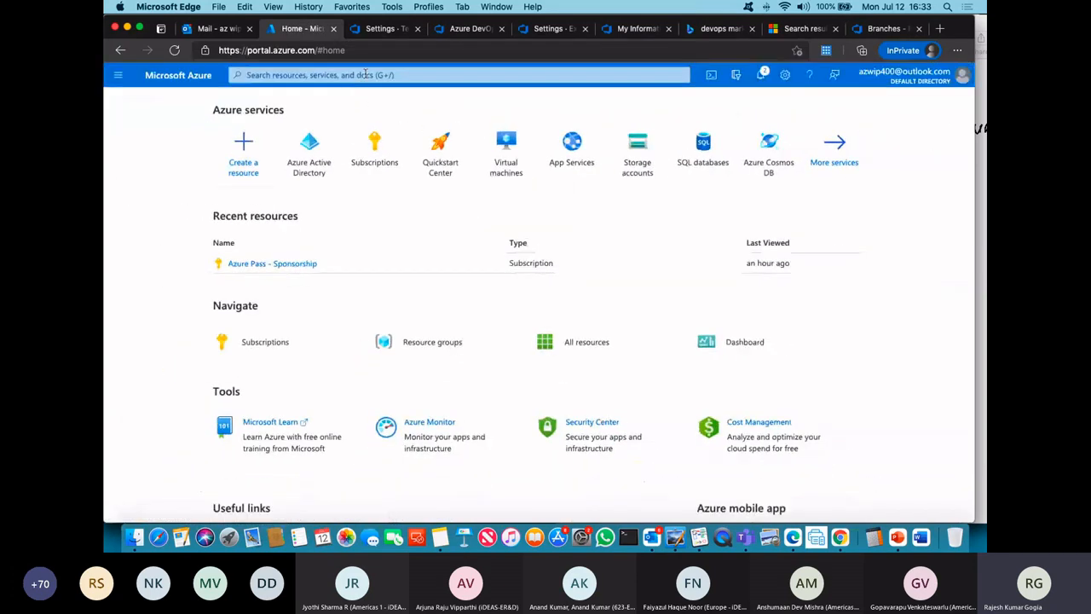
{"action": "left_click", "coordinate": [365, 74]}
{"action": "type", "text": "vm"}
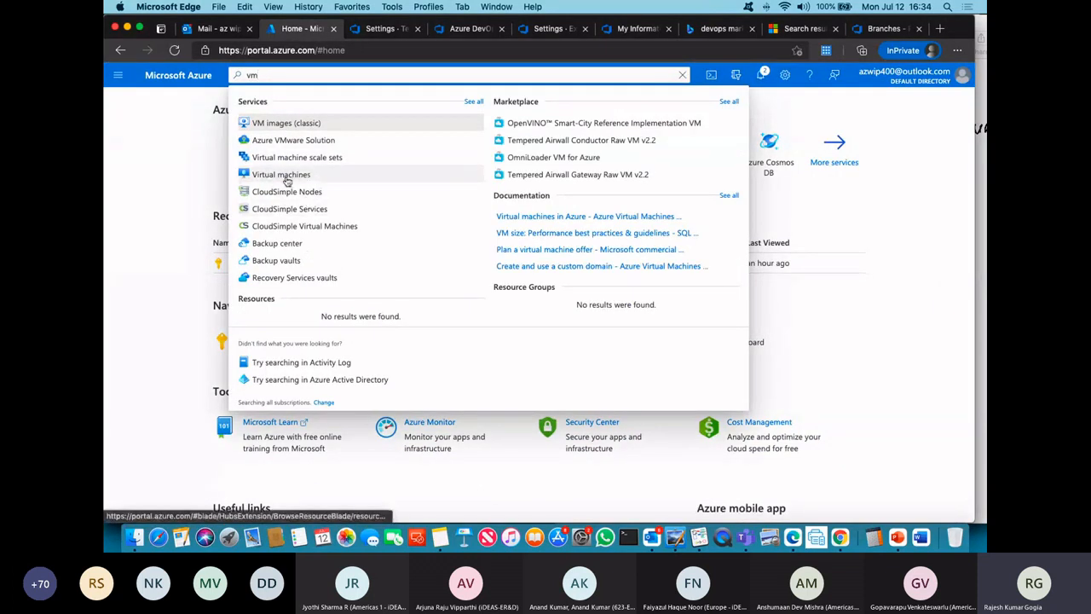
{"action": "left_click", "coordinate": [285, 174]}
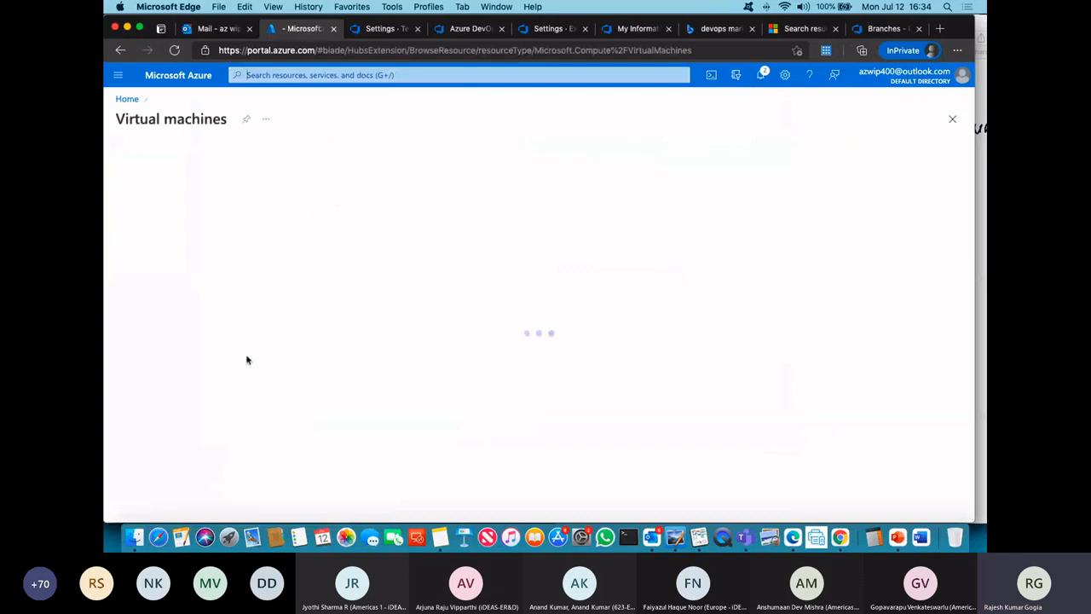
{"action": "left_click", "coordinate": [166, 157]}
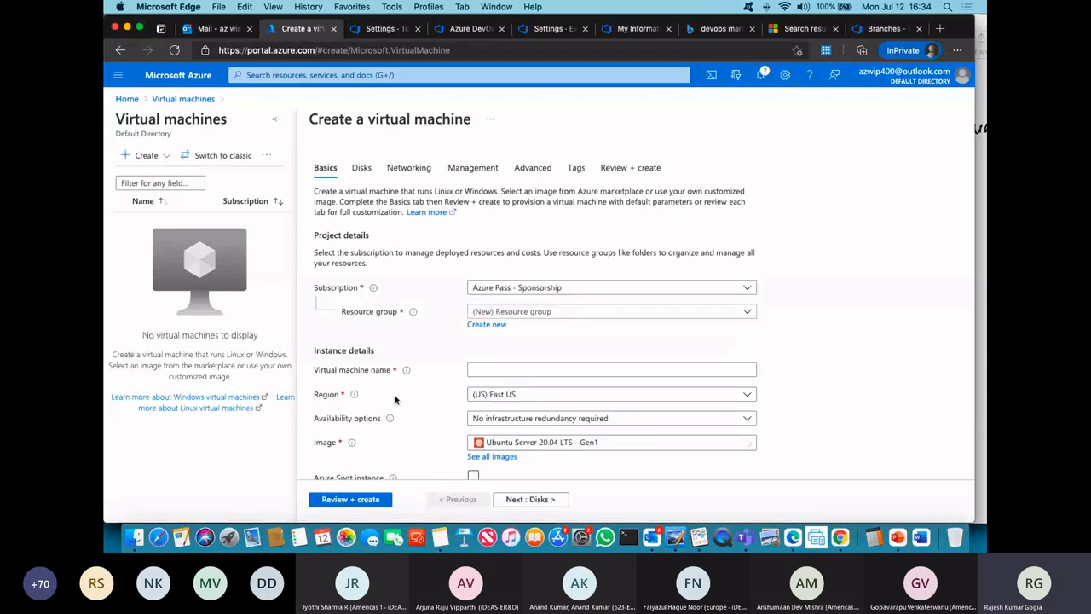
- Assign the new virtual machine to the existing VSDemo resource group and name it LabVM
{"action": "left_click", "coordinate": [524, 312]}
{"action": "left_click", "coordinate": [487, 354]}
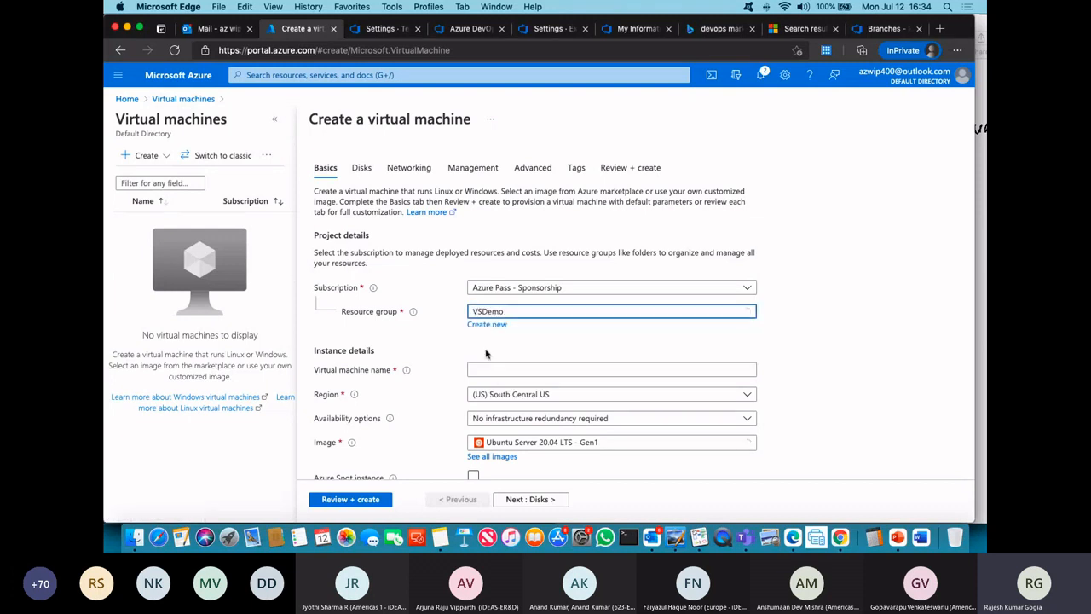
{"action": "left_click", "coordinate": [499, 369]}
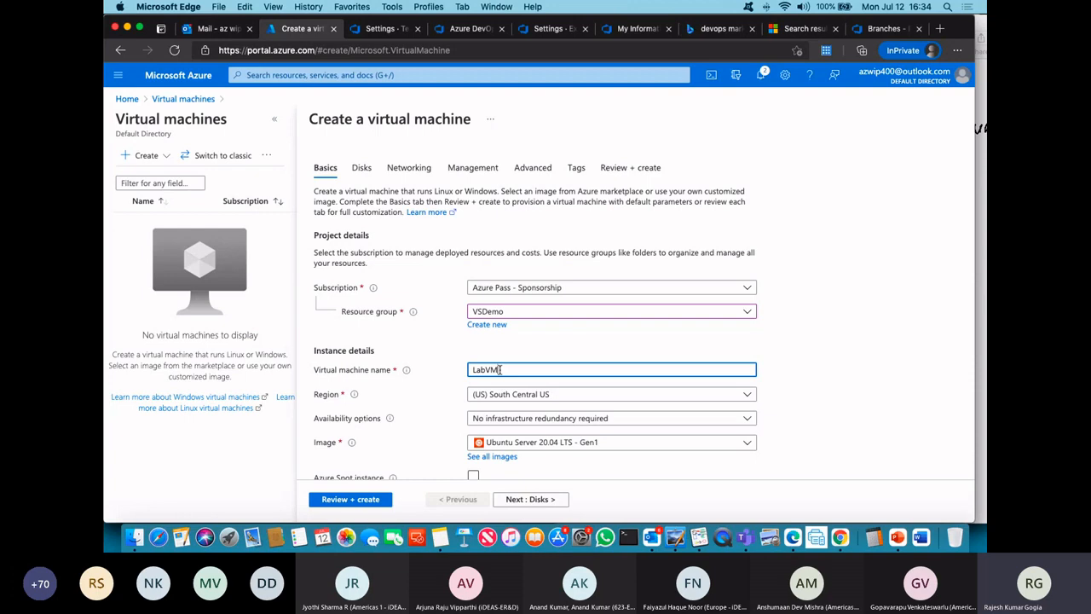
{"action": "scroll", "coordinate": [628, 444], "scroll_direction": "up", "scroll_amount": 5}
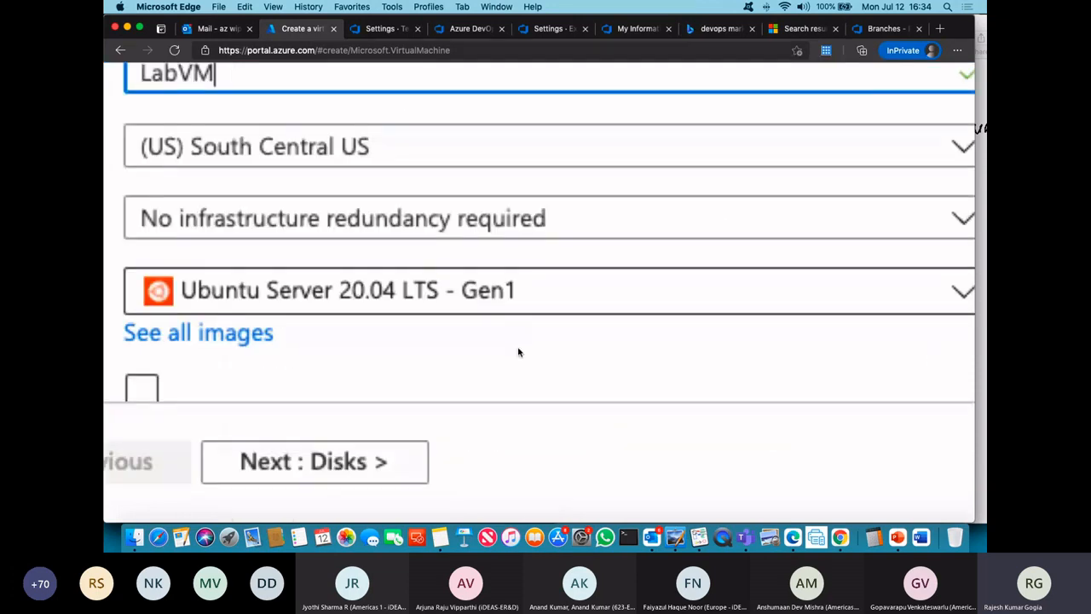
{"action": "scroll", "coordinate": [518, 348], "scroll_direction": "down", "scroll_amount": 5}
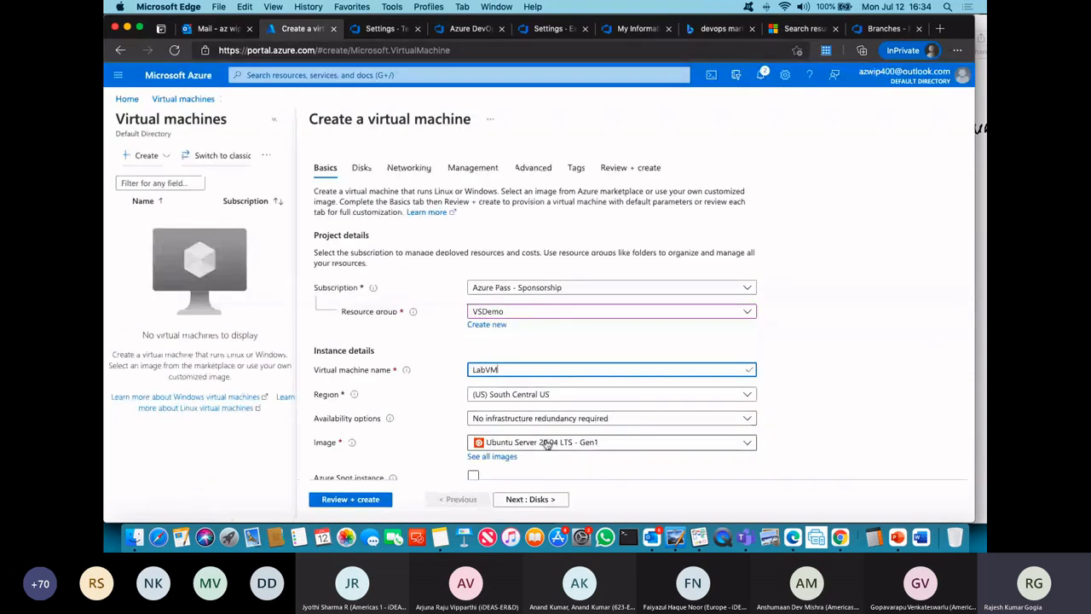
- Set the image to Windows Server 2012 R2 Datacenter - Gen1 and the size to Standard_DS1_v2
{"action": "left_click", "coordinate": [546, 442]}
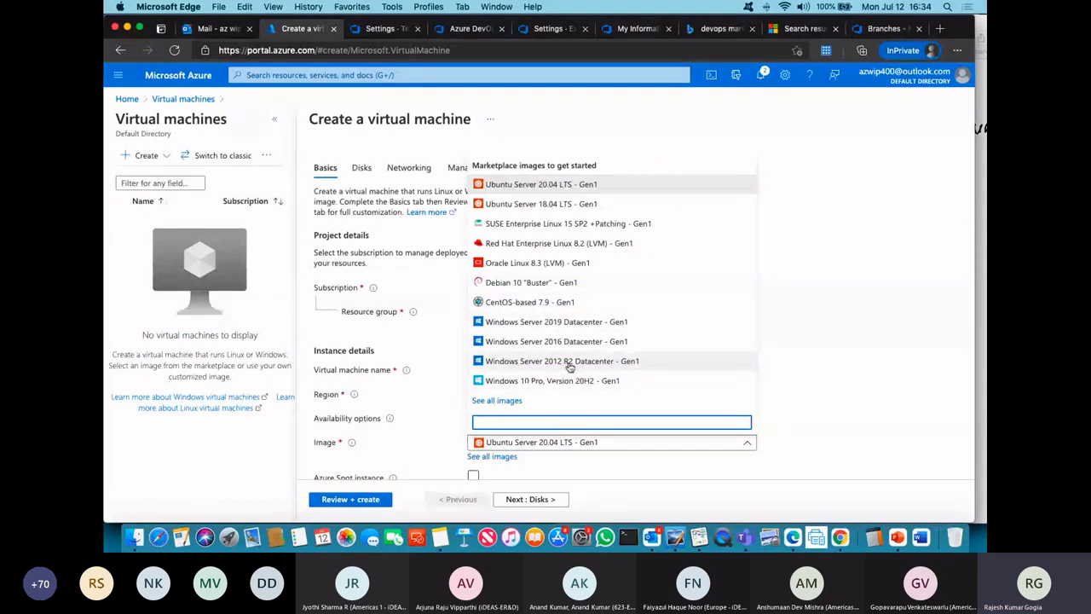
{"action": "left_click", "coordinate": [569, 361]}
{"action": "scroll", "coordinate": [599, 269], "scroll_direction": "down", "scroll_amount": 3}
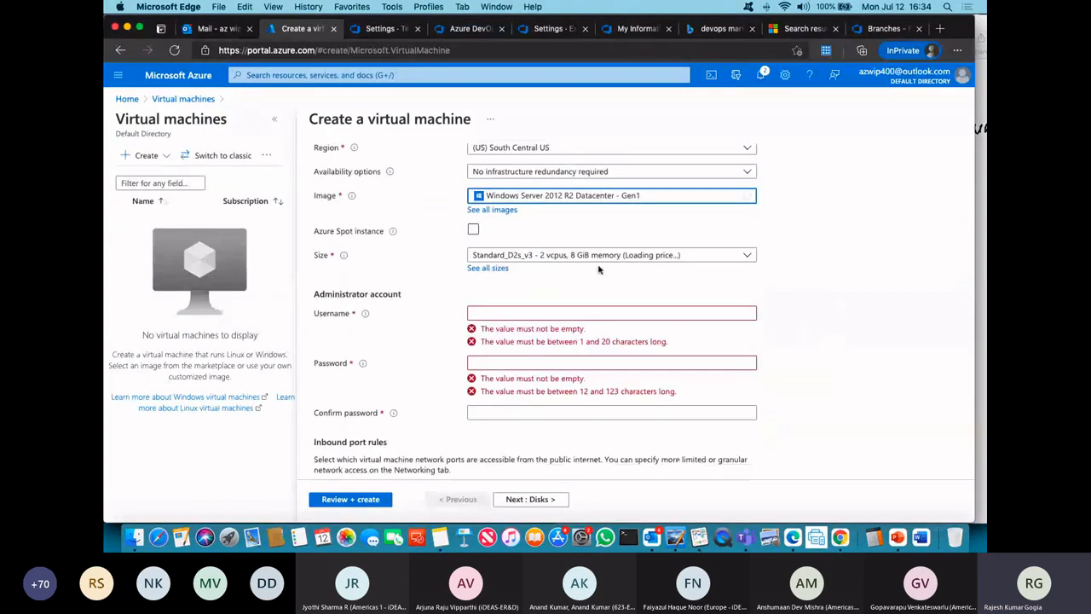
{"action": "left_click", "coordinate": [554, 254]}
{"action": "left_click", "coordinate": [519, 313]}
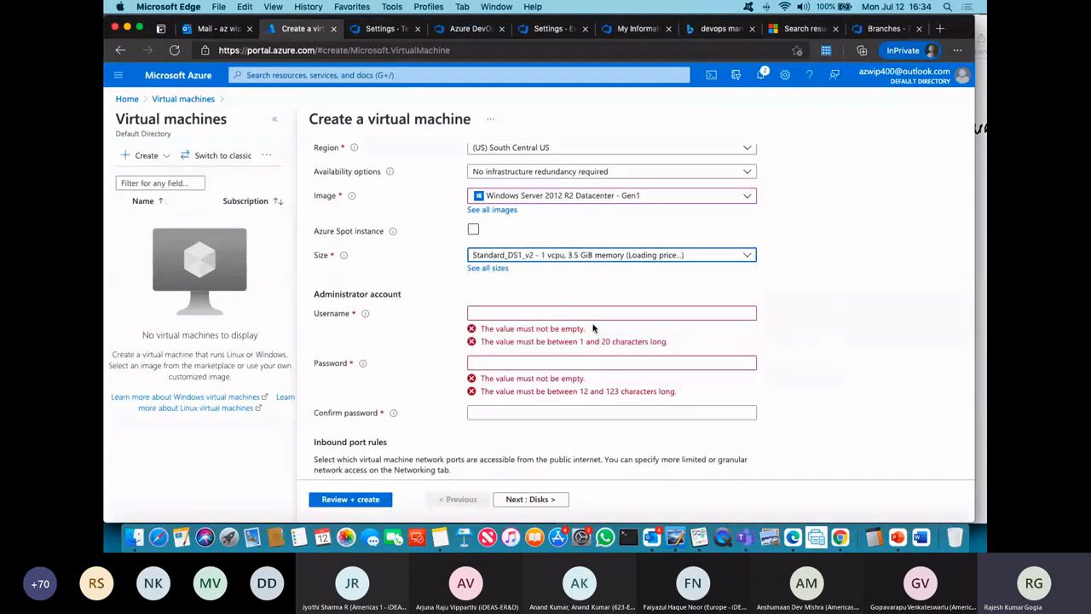
- Set the administrator username to vmadmin, and enter and confirm the administrator password
{"action": "left_click", "coordinate": [505, 314]}
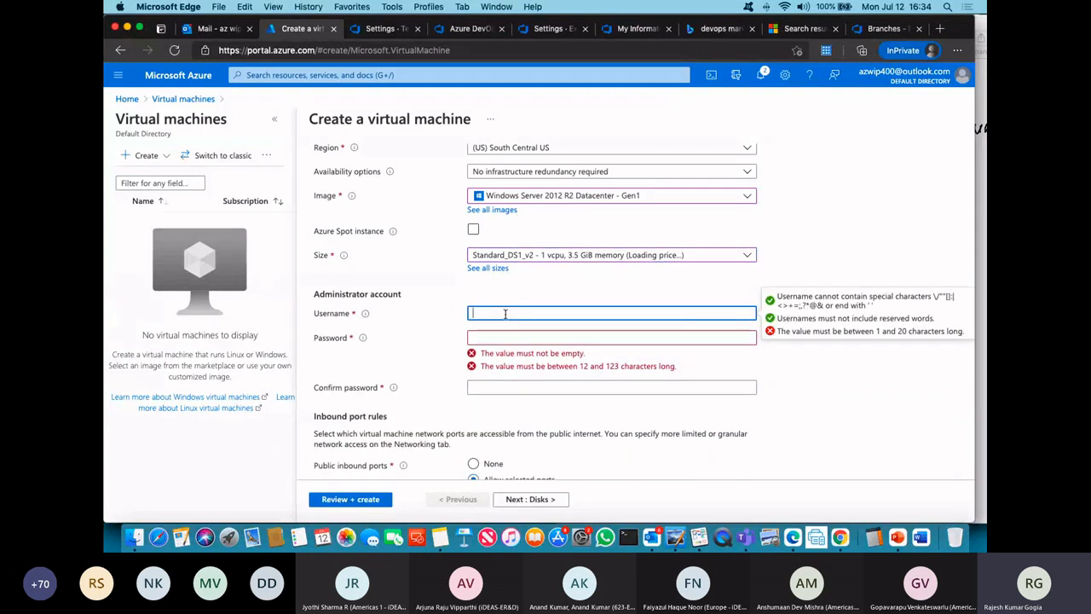
{"action": "type", "text": "vmadmin"}
{"action": "key", "text": "Tab"}
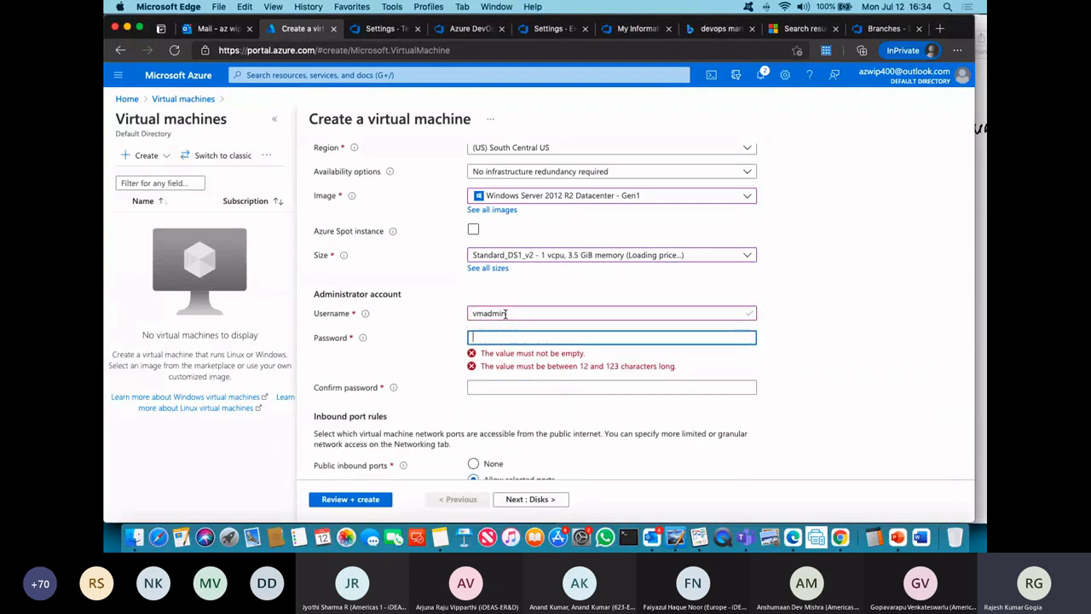
{"action": "type", "text": "••••••"}
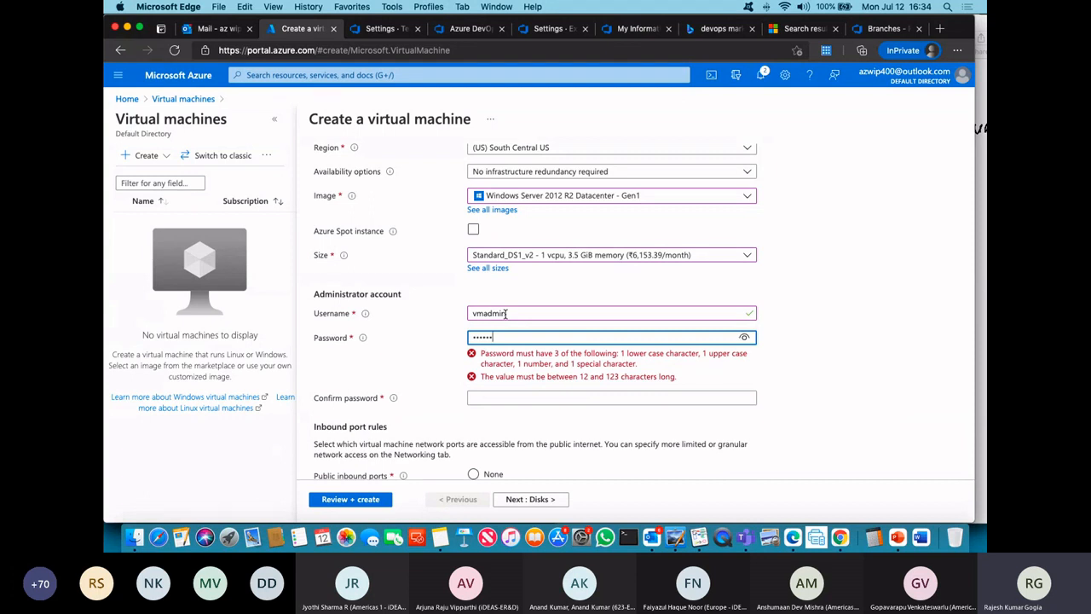
{"action": "type", "text": "••"}
{"action": "key", "text": "Tab"}
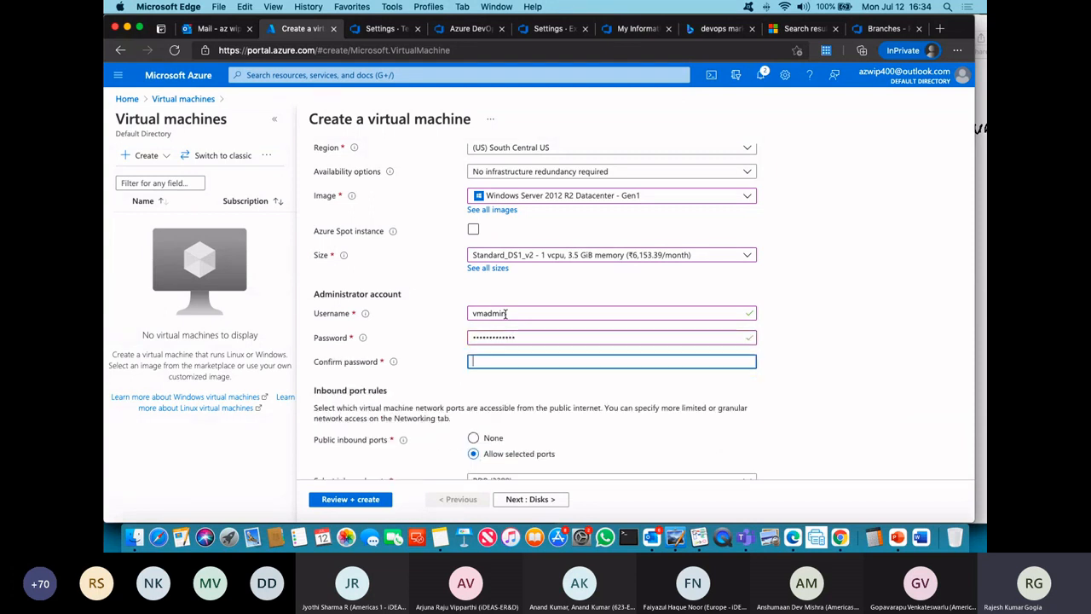
{"action": "type", "text": "•••••••••"}
- Check the inbound port and licensing settings, and submit the LabVM configuration for validation
{"action": "scroll", "coordinate": [622, 389], "scroll_direction": "down", "scroll_amount": 5}
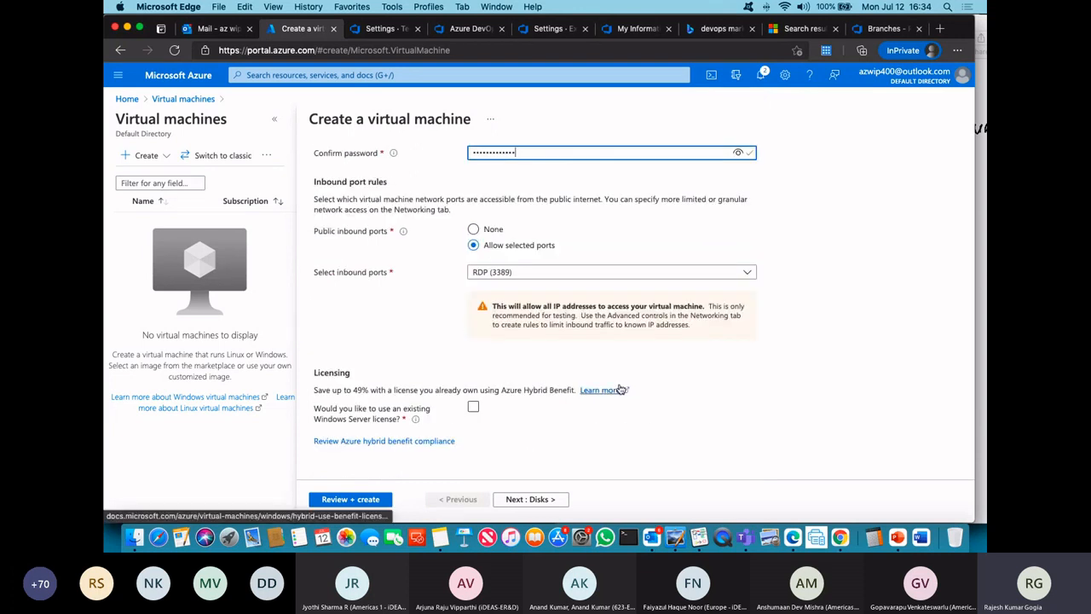
{"action": "scroll", "coordinate": [622, 389], "scroll_direction": "up", "scroll_amount": 4}
{"action": "scroll", "coordinate": [622, 384], "scroll_direction": "down", "scroll_amount": 3}
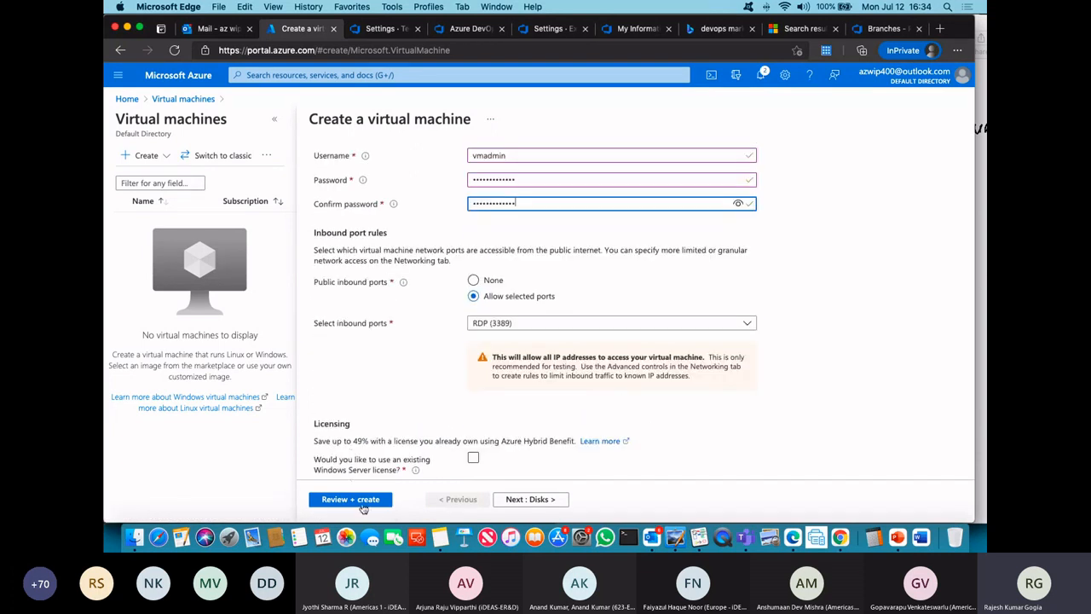
{"action": "left_click", "coordinate": [361, 501]}
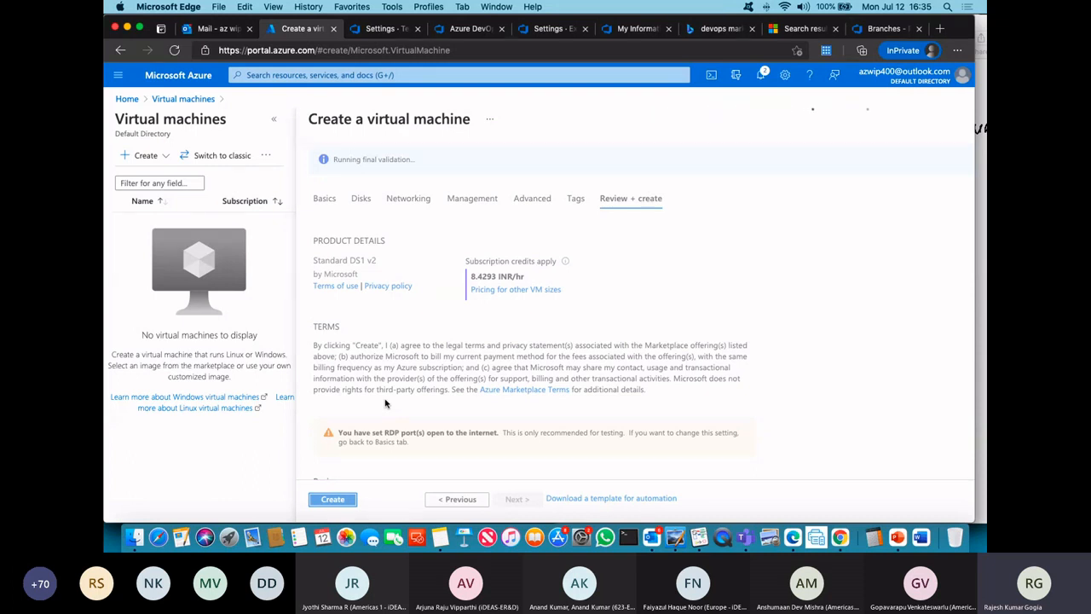
- Switch to Chrome and select the full web address of the Koenig Solutions login page
{"action": "left_click", "coordinate": [839, 536]}
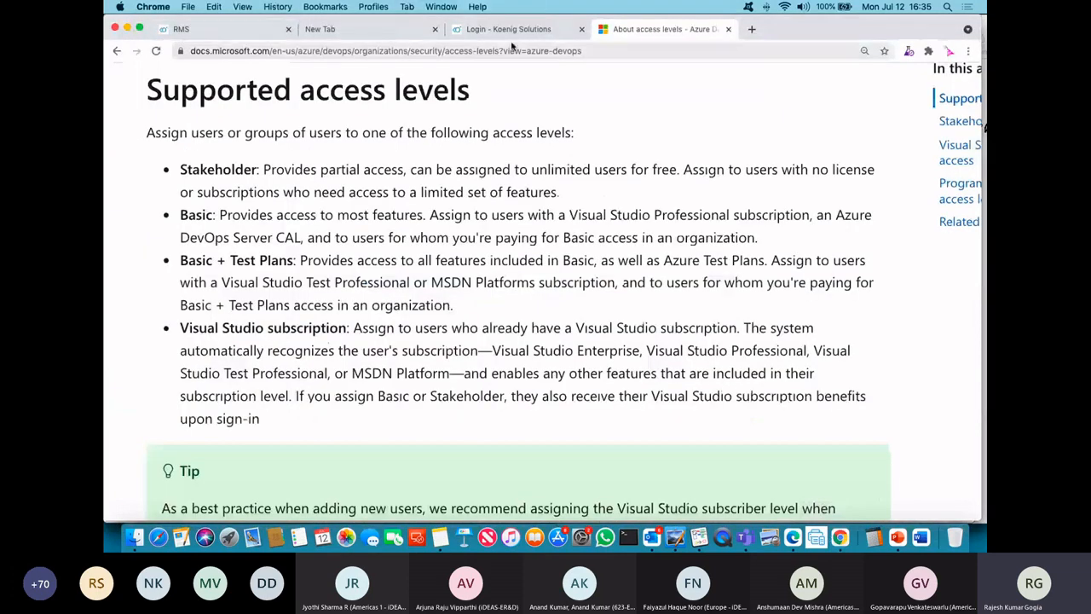
{"action": "left_click", "coordinate": [477, 30]}
{"action": "left_click", "coordinate": [365, 49]}
{"action": "left_click", "coordinate": [361, 50]}
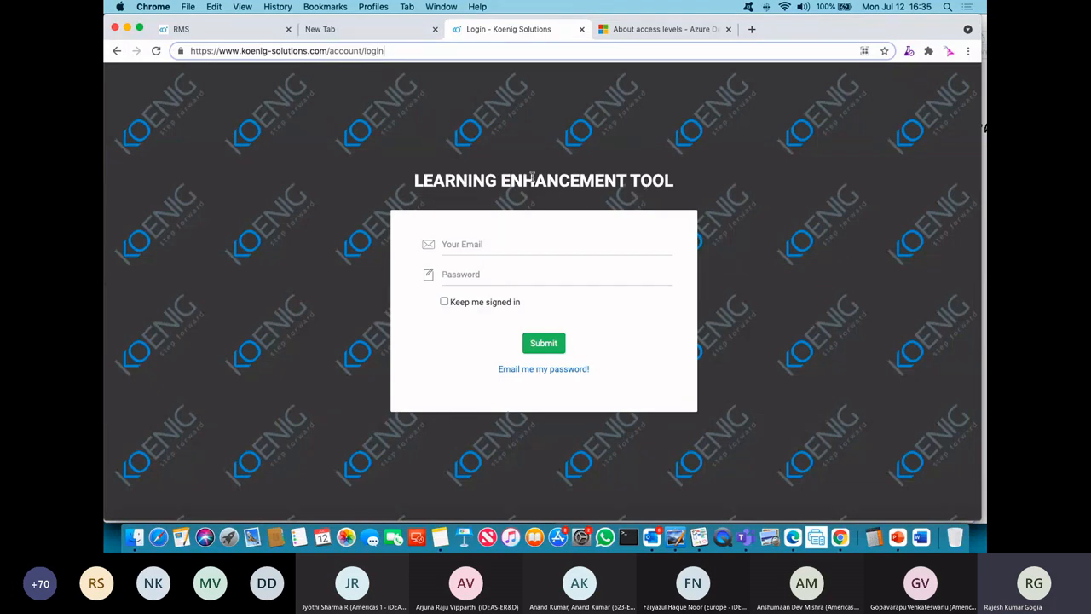
{"action": "left_click_drag", "start_coordinate": [402, 51], "coordinate": [185, 51]}
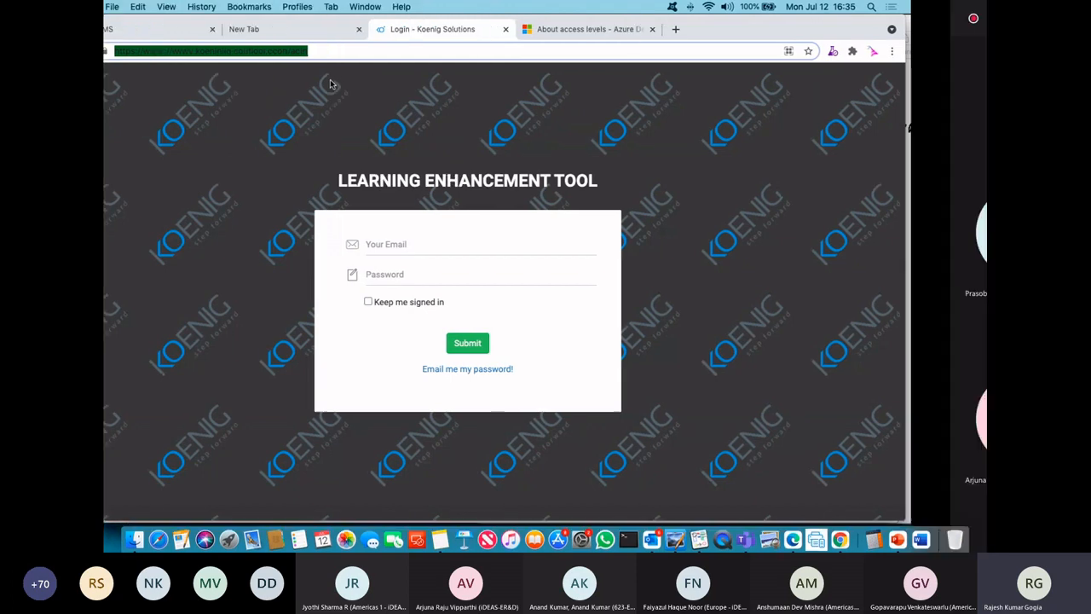